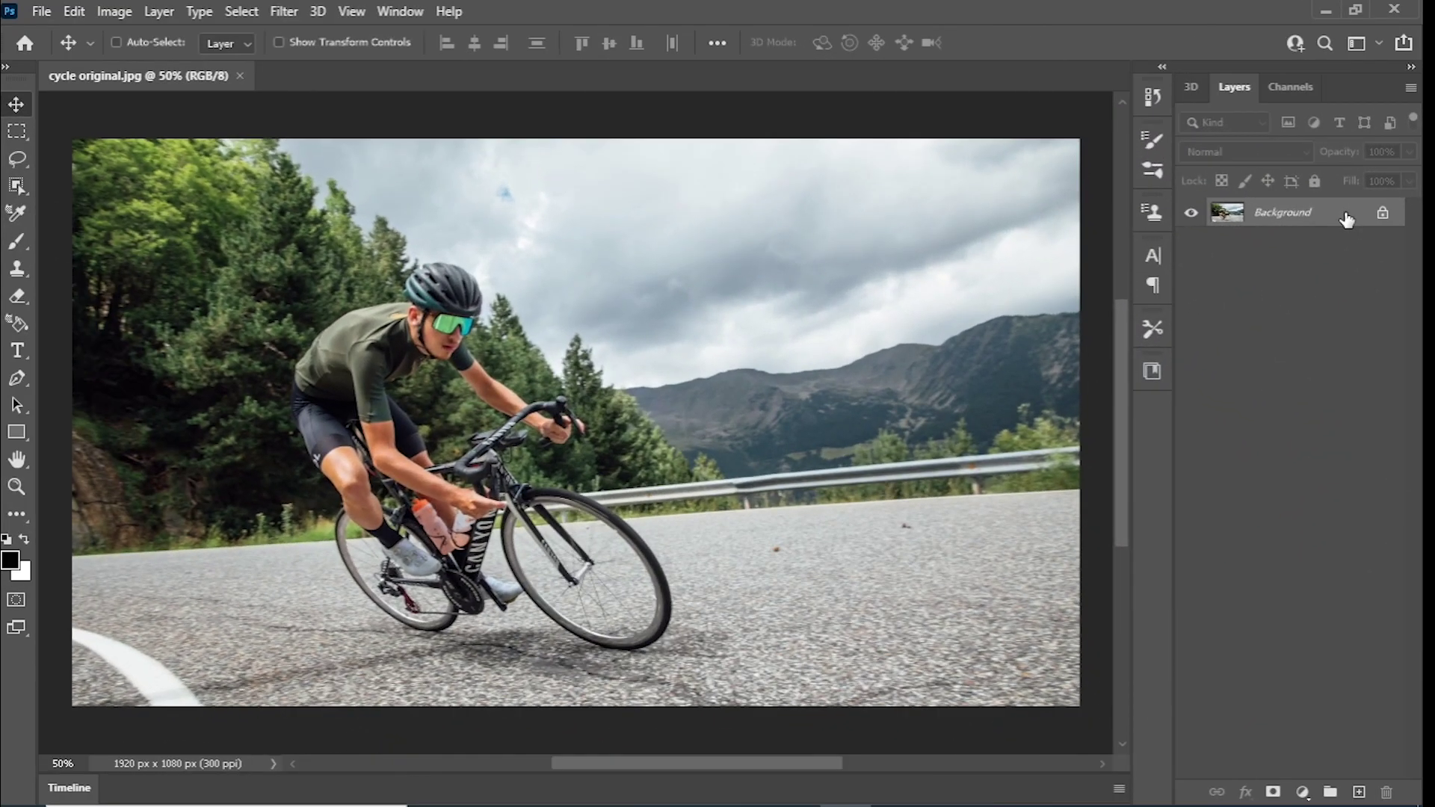
# Unlock the Background layer as a regular layer, keeping the name Background
pyautogui.doubleClick(1346, 218)
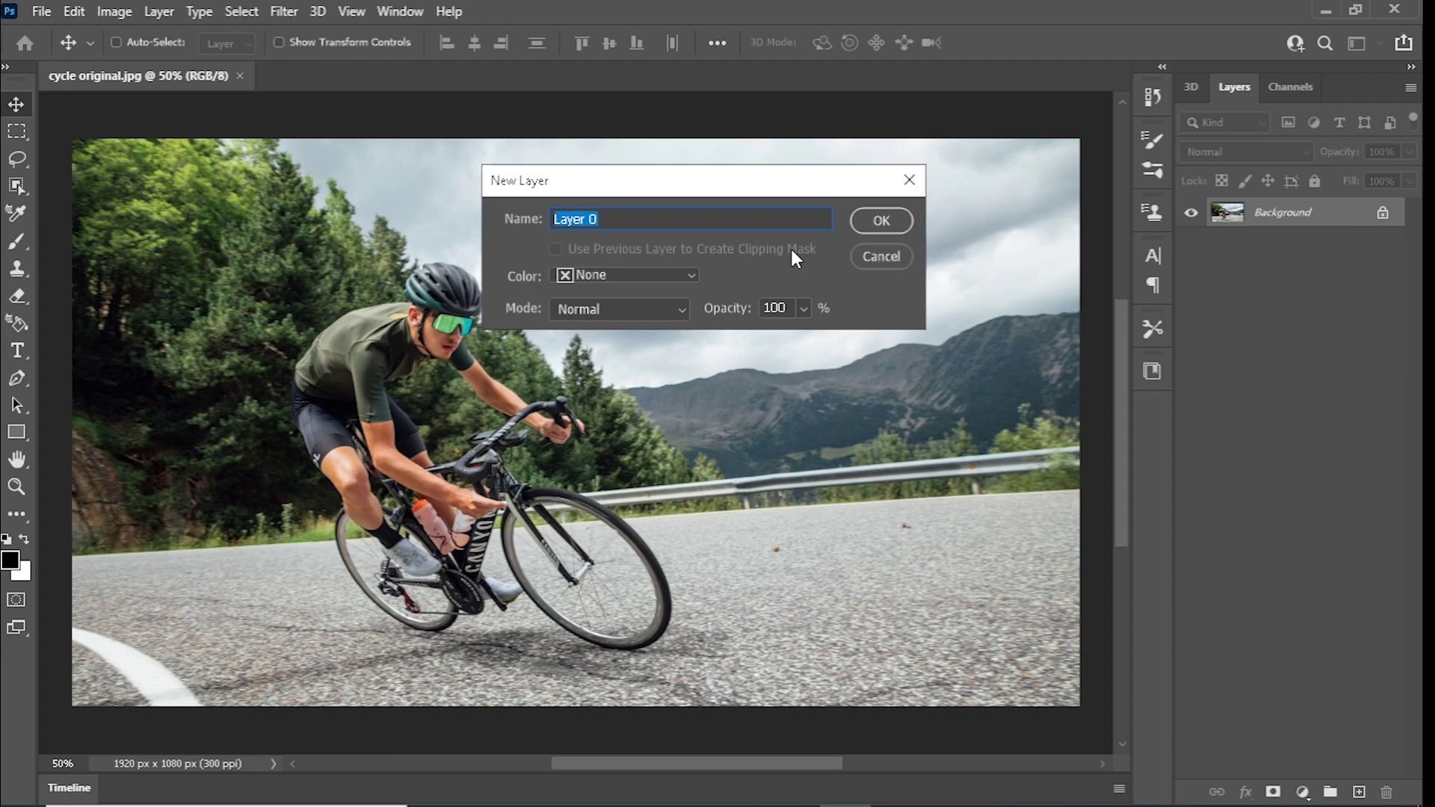
pyautogui.write('Ba')
pyautogui.write('ckgro')
pyautogui.write('und')
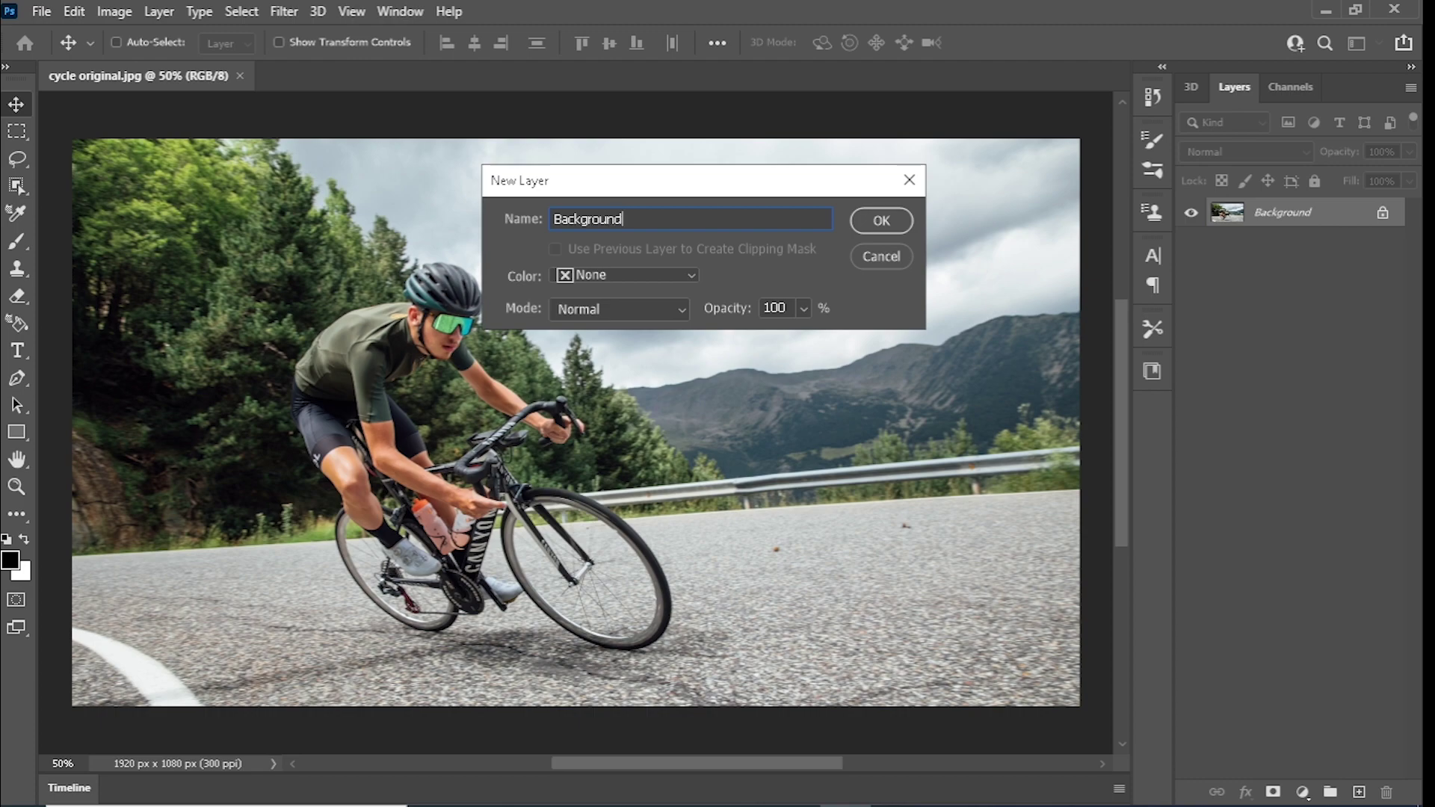
pyautogui.press('Return')
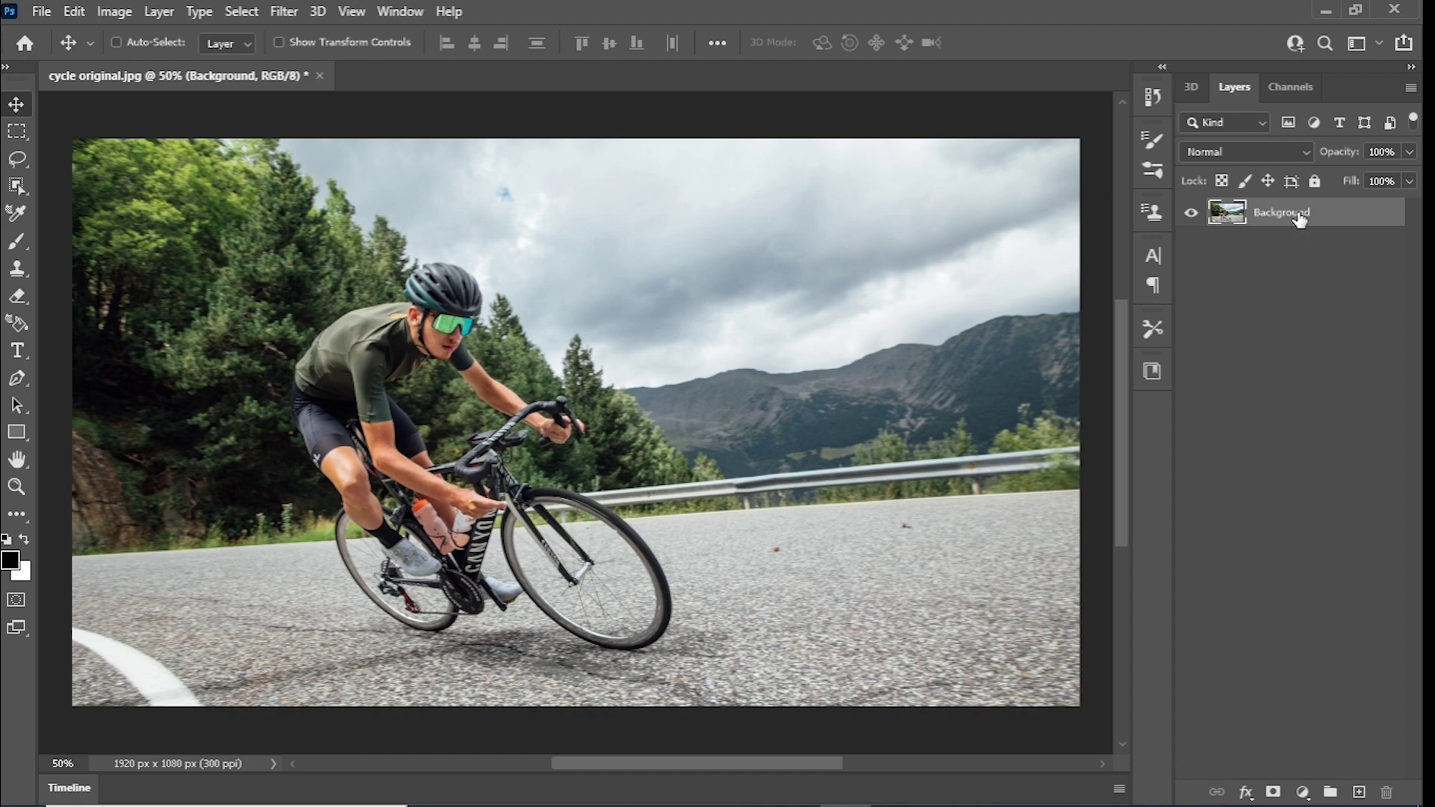
# Duplicate Background, rename the copy 'cycle' and make it the active layer
pyautogui.moveTo(1301, 217); pyautogui.dragTo(1356, 774)
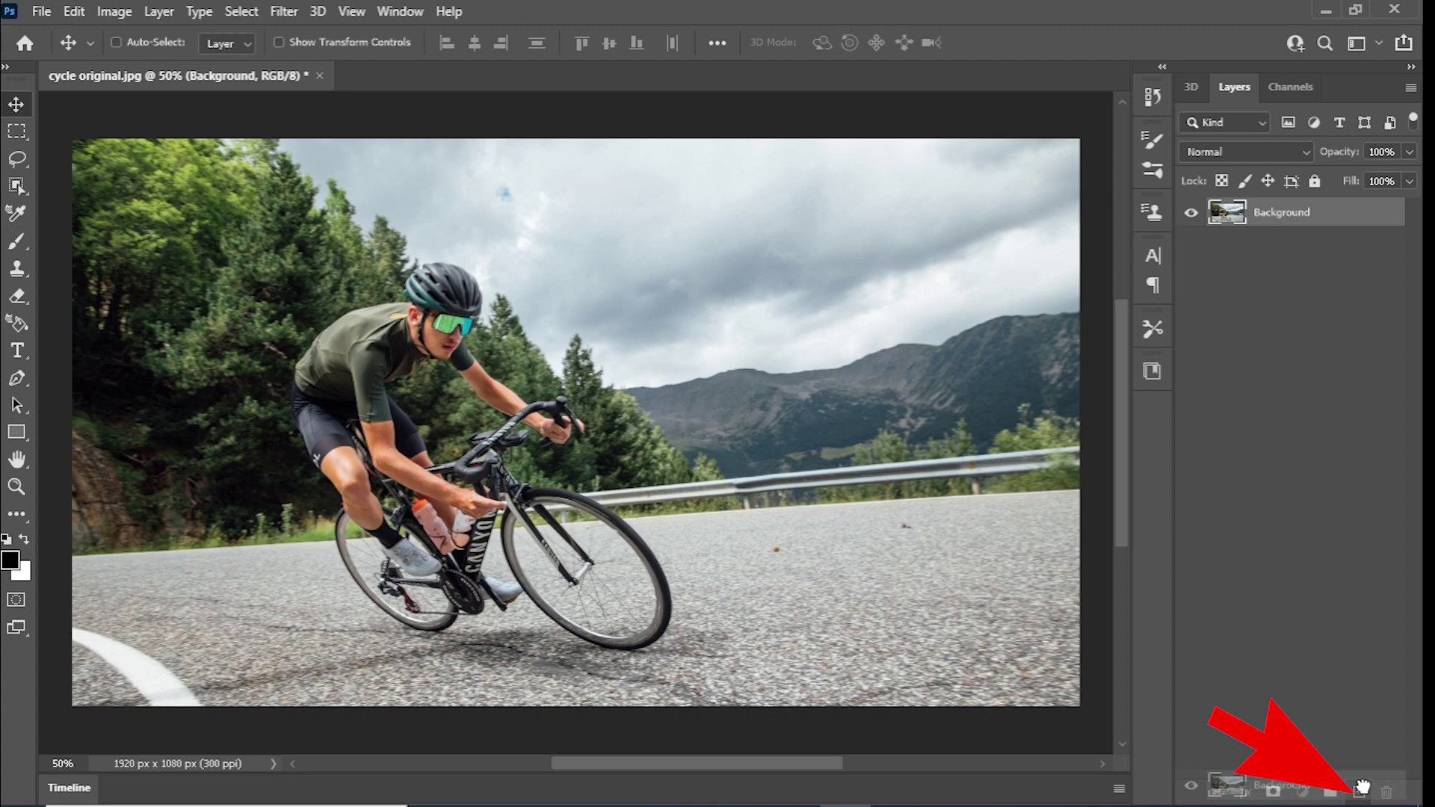
pyautogui.moveTo(1355, 774)
pyautogui.mouseDown()
pyautogui.moveTo(1361, 751)
pyautogui.moveTo(1360, 792)
pyautogui.mouseUp()
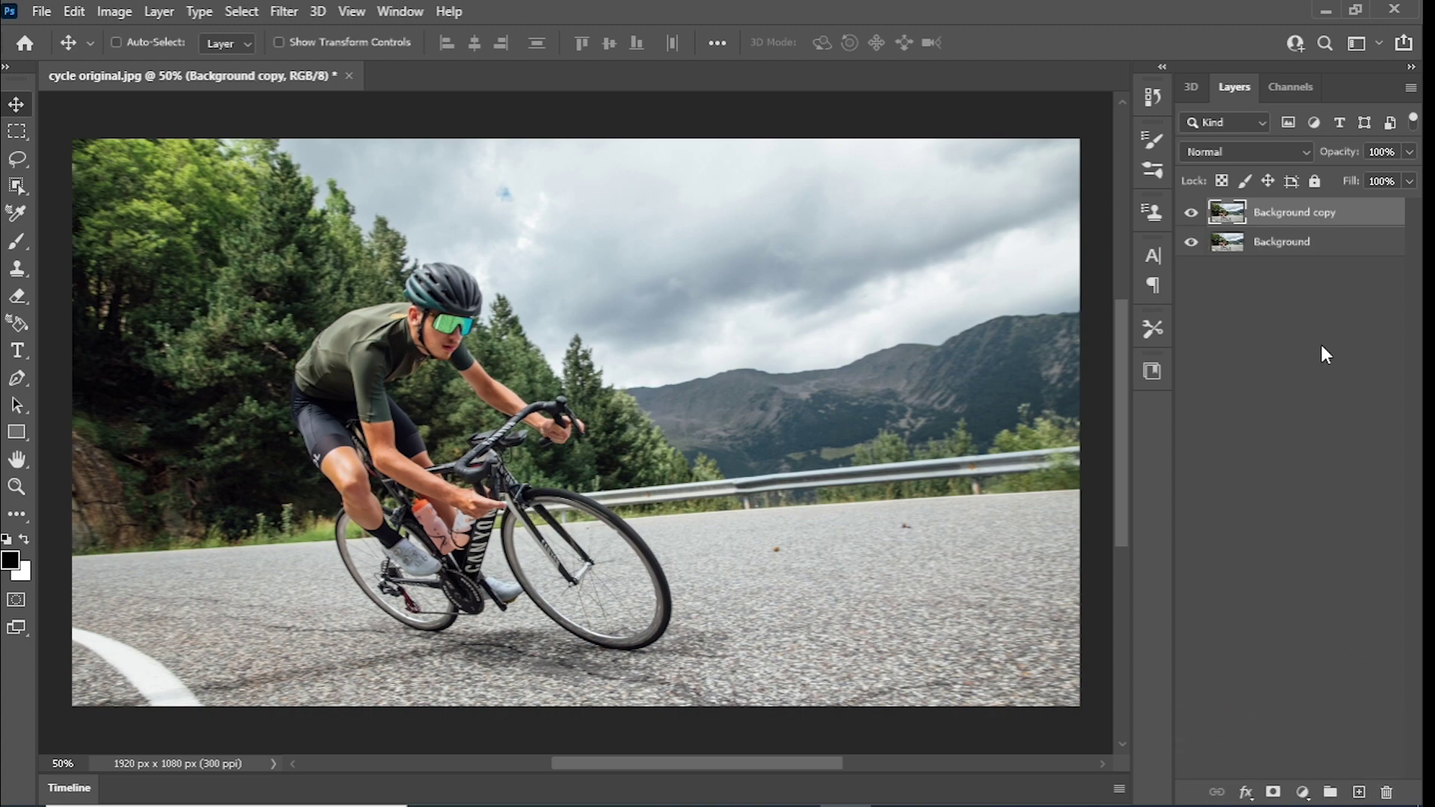
pyautogui.doubleClick(1297, 213)
pyautogui.write('cycl')
pyautogui.write('e')
pyautogui.click(1318, 325)
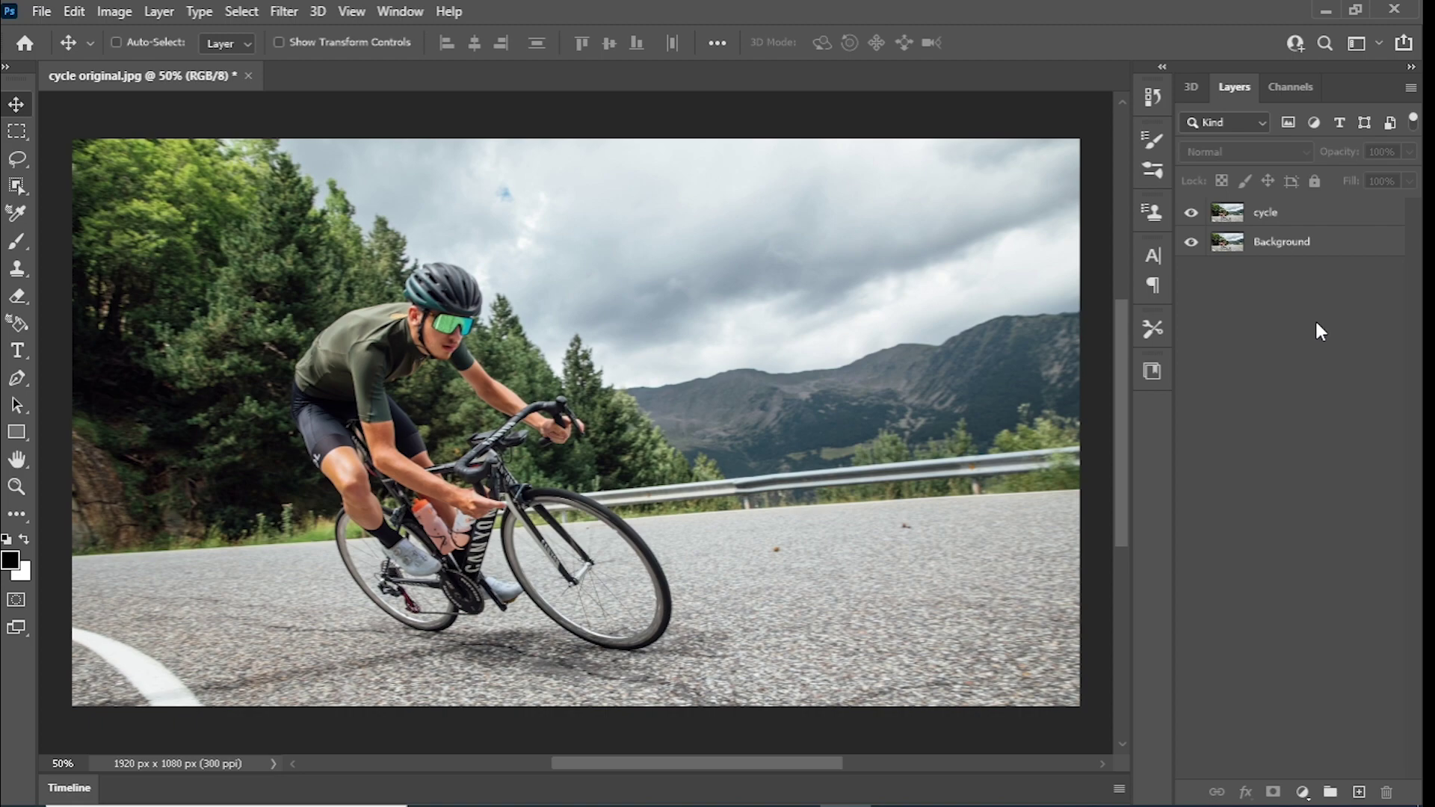
pyautogui.click(1306, 219)
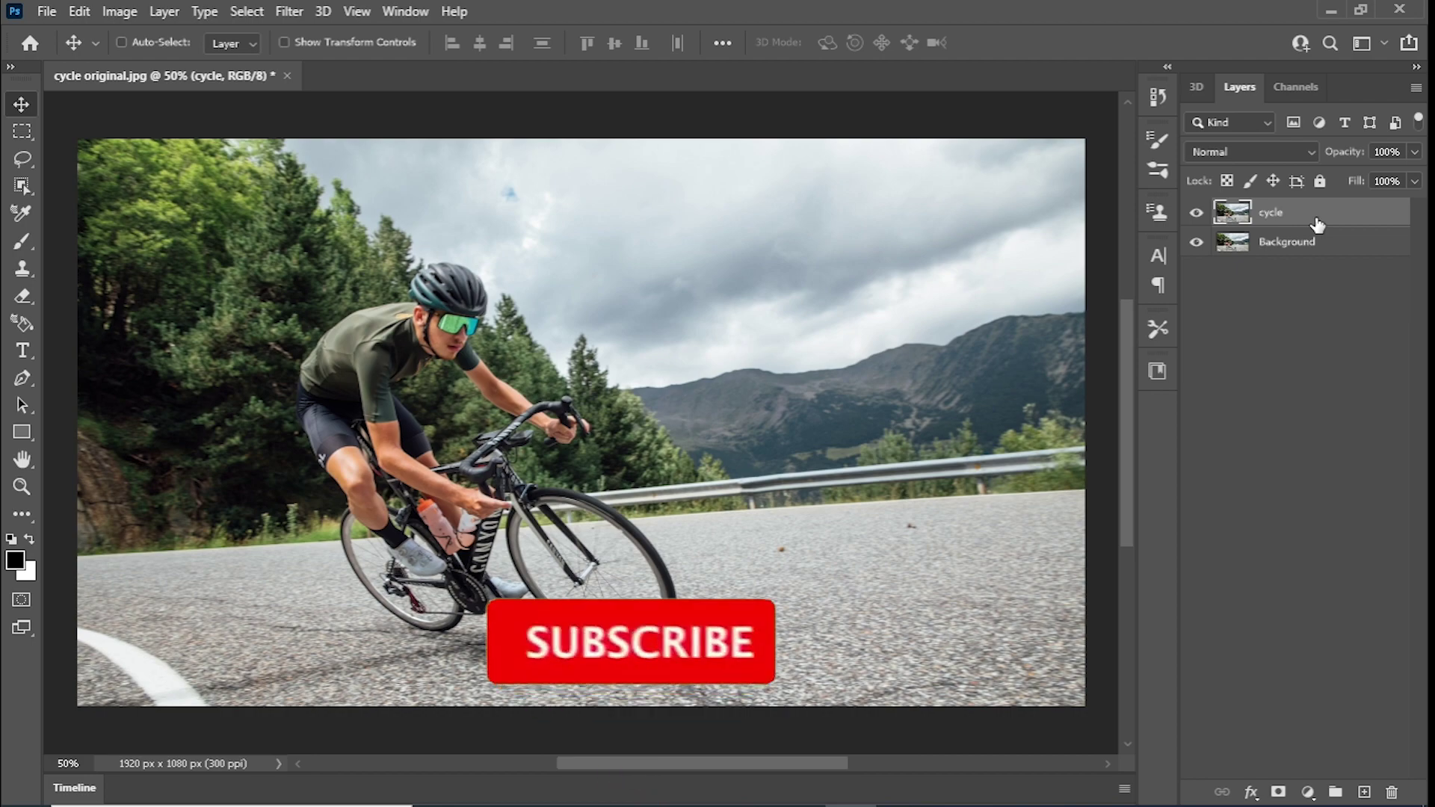
# Select Subject on the cyclist and add it as a layer mask on cycle
pyautogui.click(256, 12)
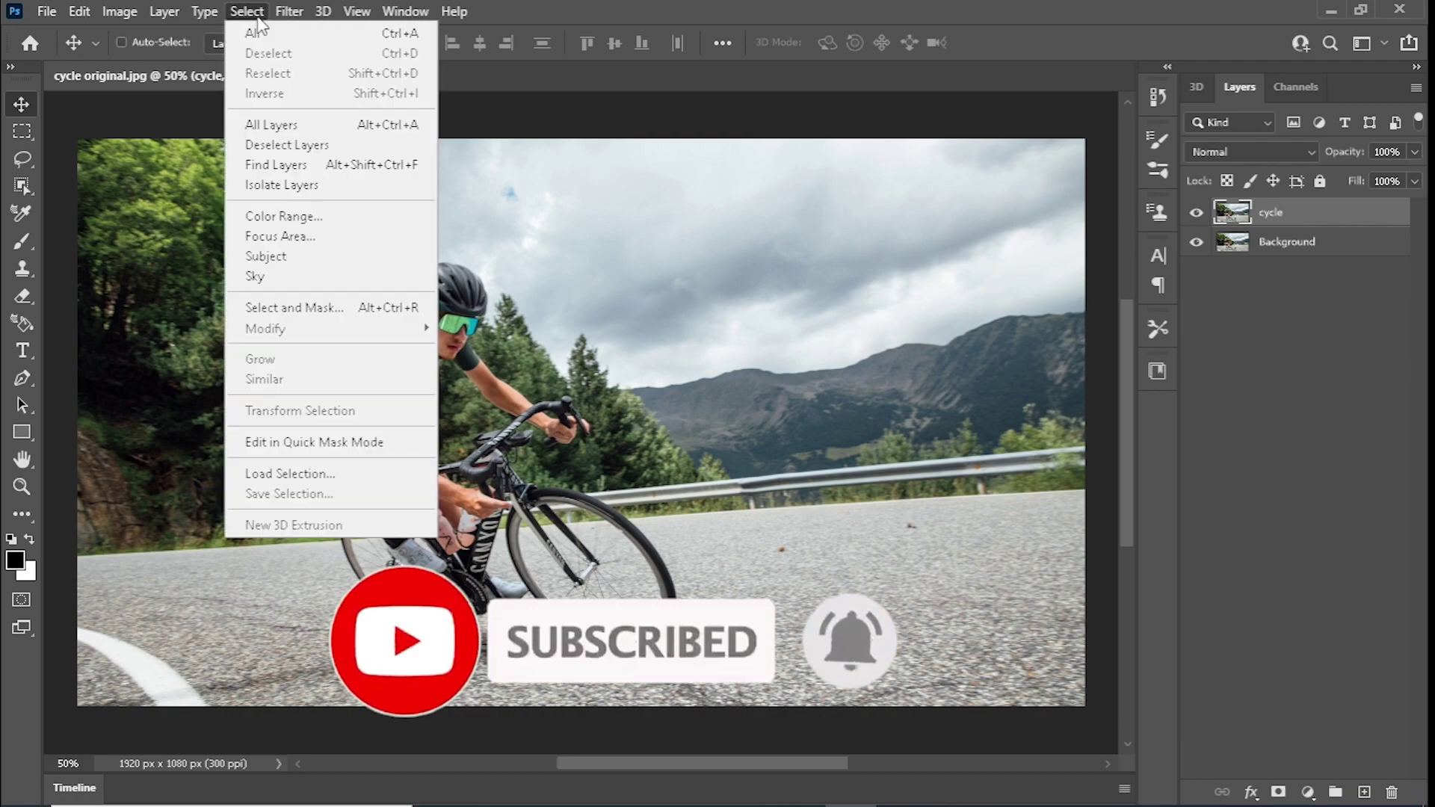
pyautogui.click(313, 267)
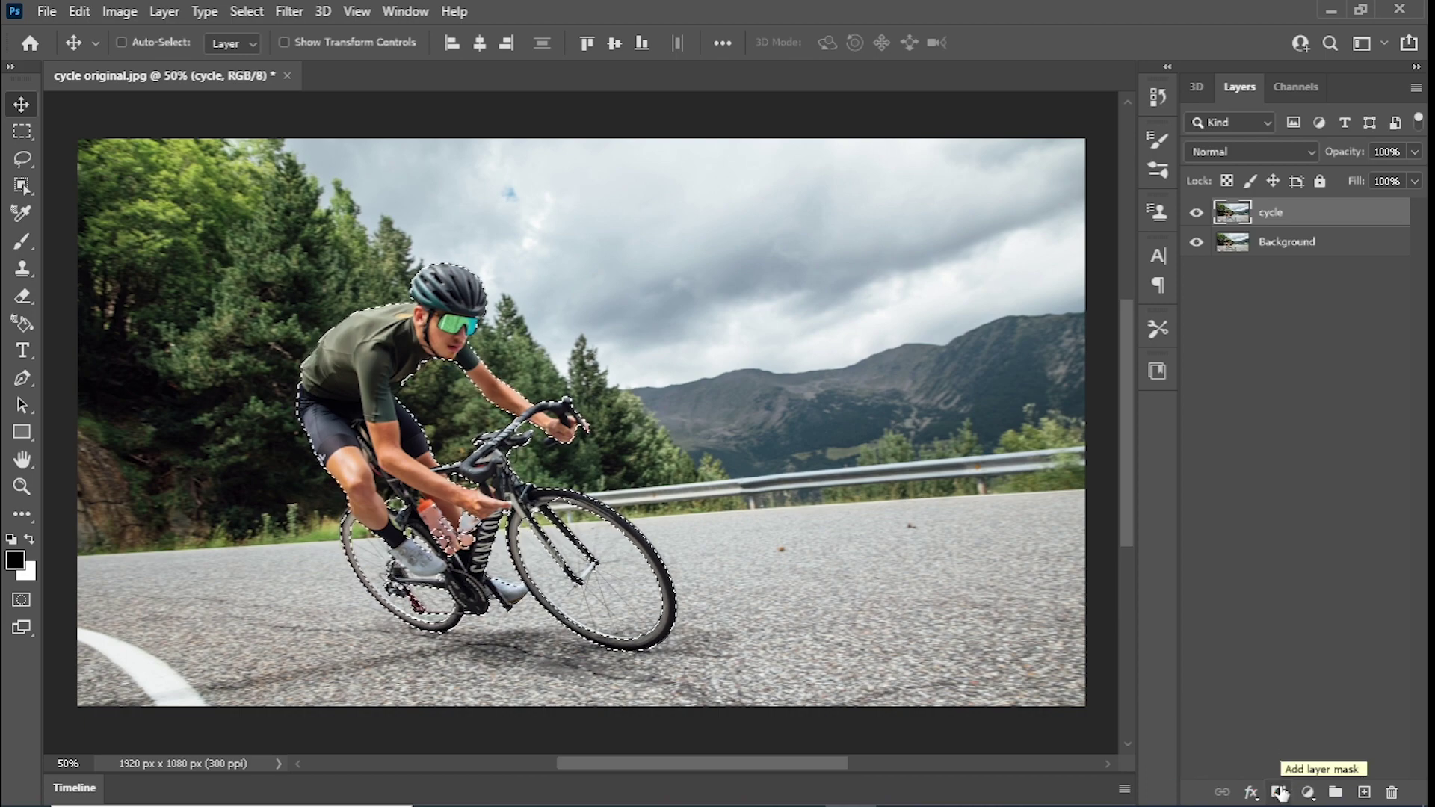
pyautogui.click(1280, 793)
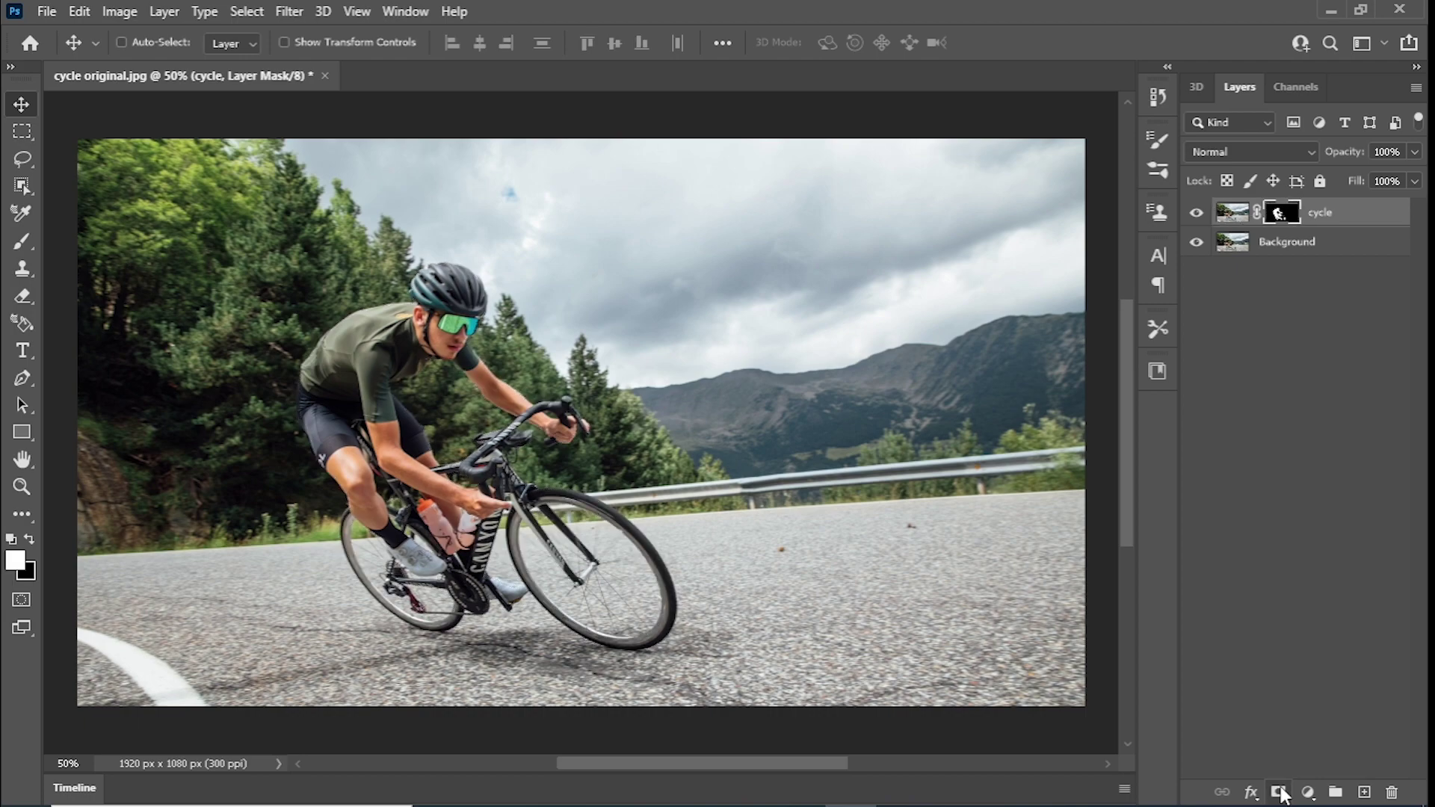
# Toggle Background's visibility to check the cutout, then load the cycle mask as a selection
pyautogui.click(1197, 242)
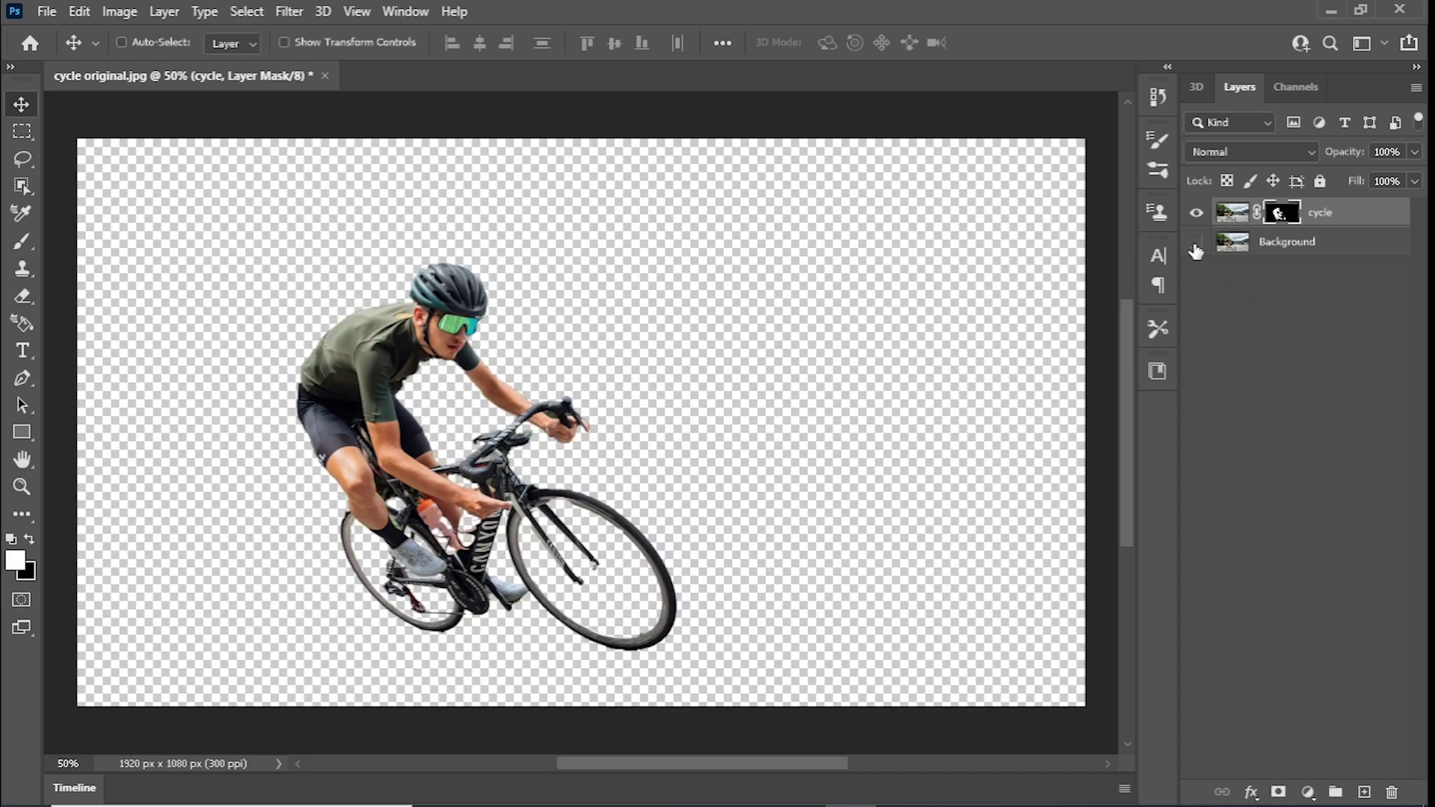
pyautogui.click(1196, 251)
pyautogui.click(1196, 251)
pyautogui.click(1196, 250)
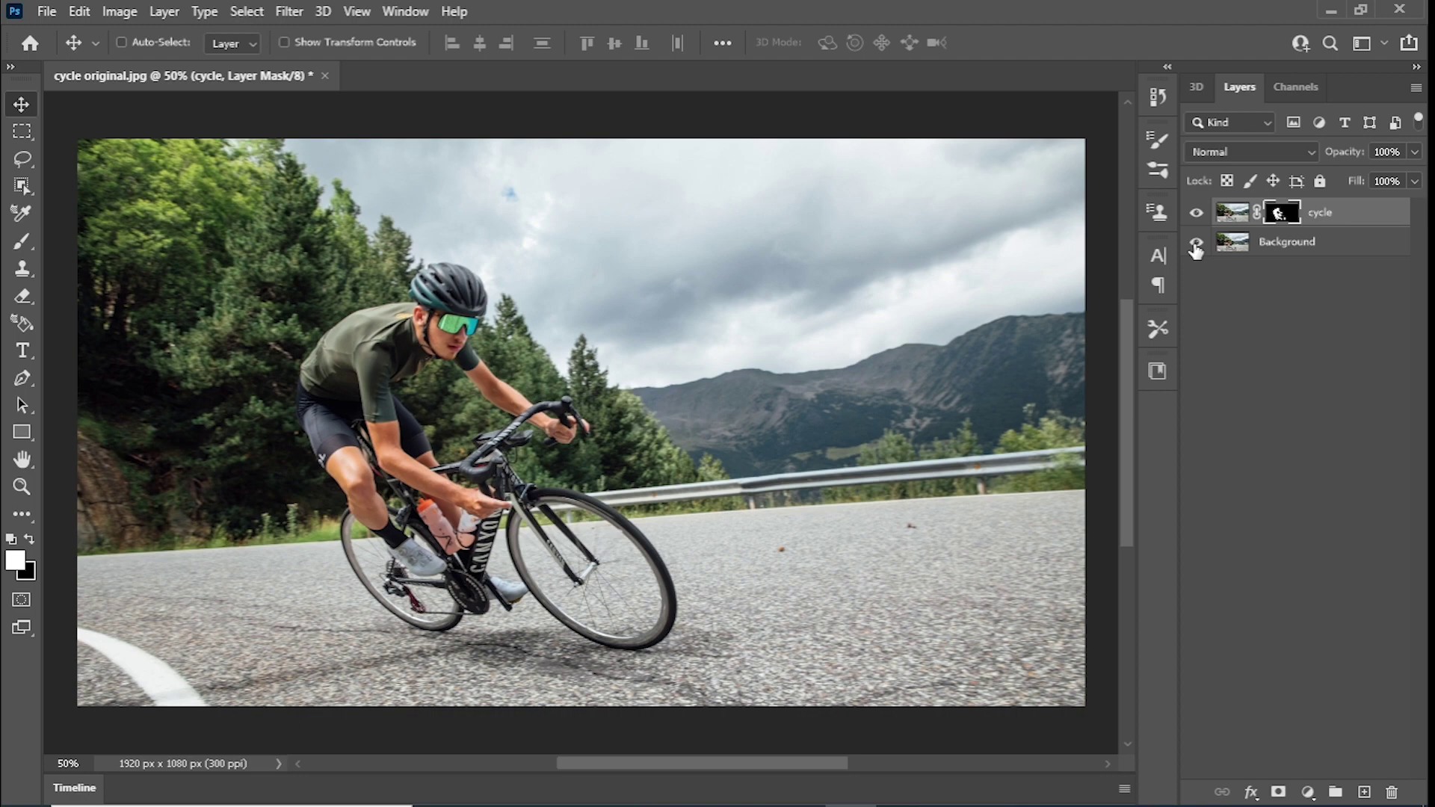
pyautogui.keyDown('ctrl'); pyautogui.click(1281, 215); pyautogui.keyUp('ctrl')
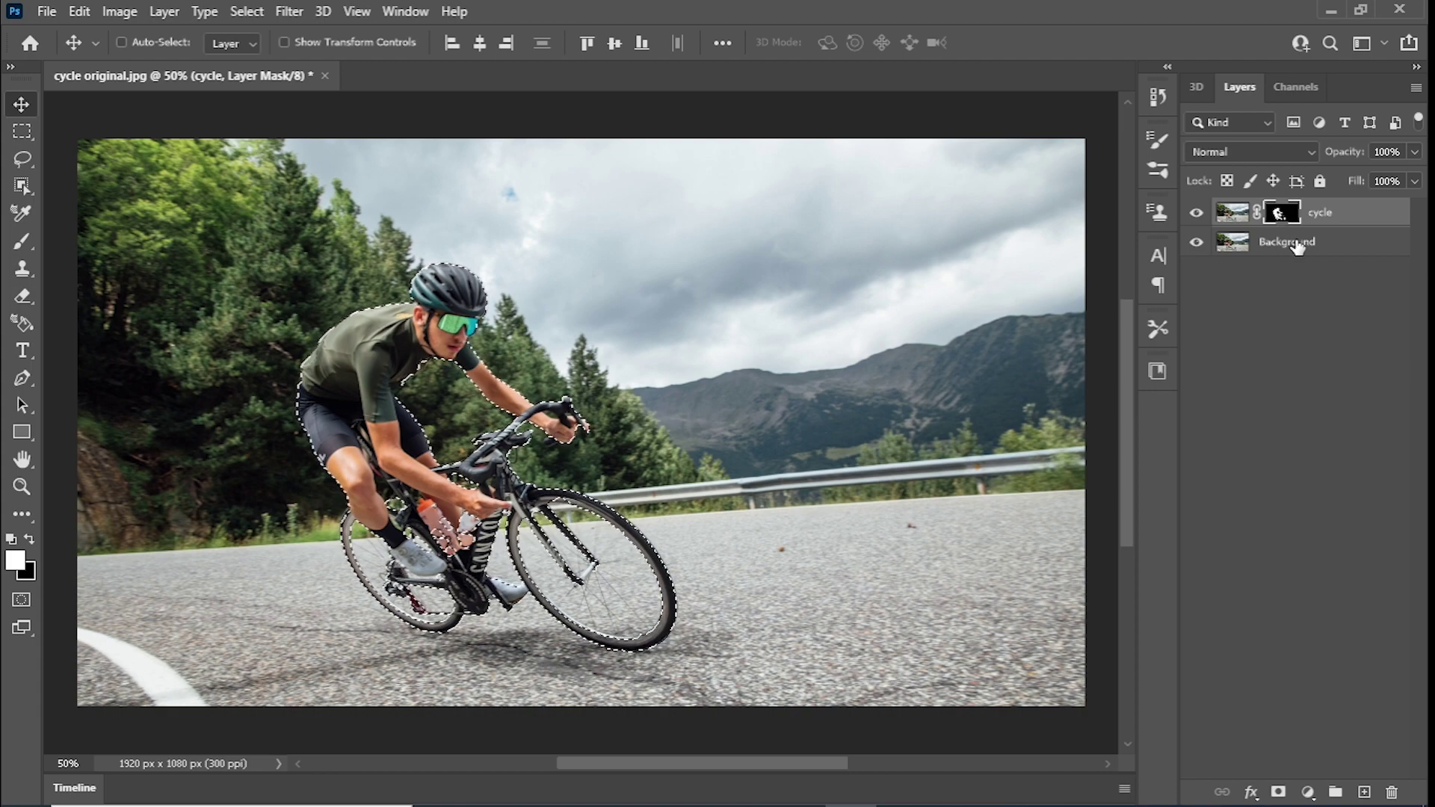
# On the Background layer, Content-Aware fill the selected cyclist area
pyautogui.click(1297, 245)
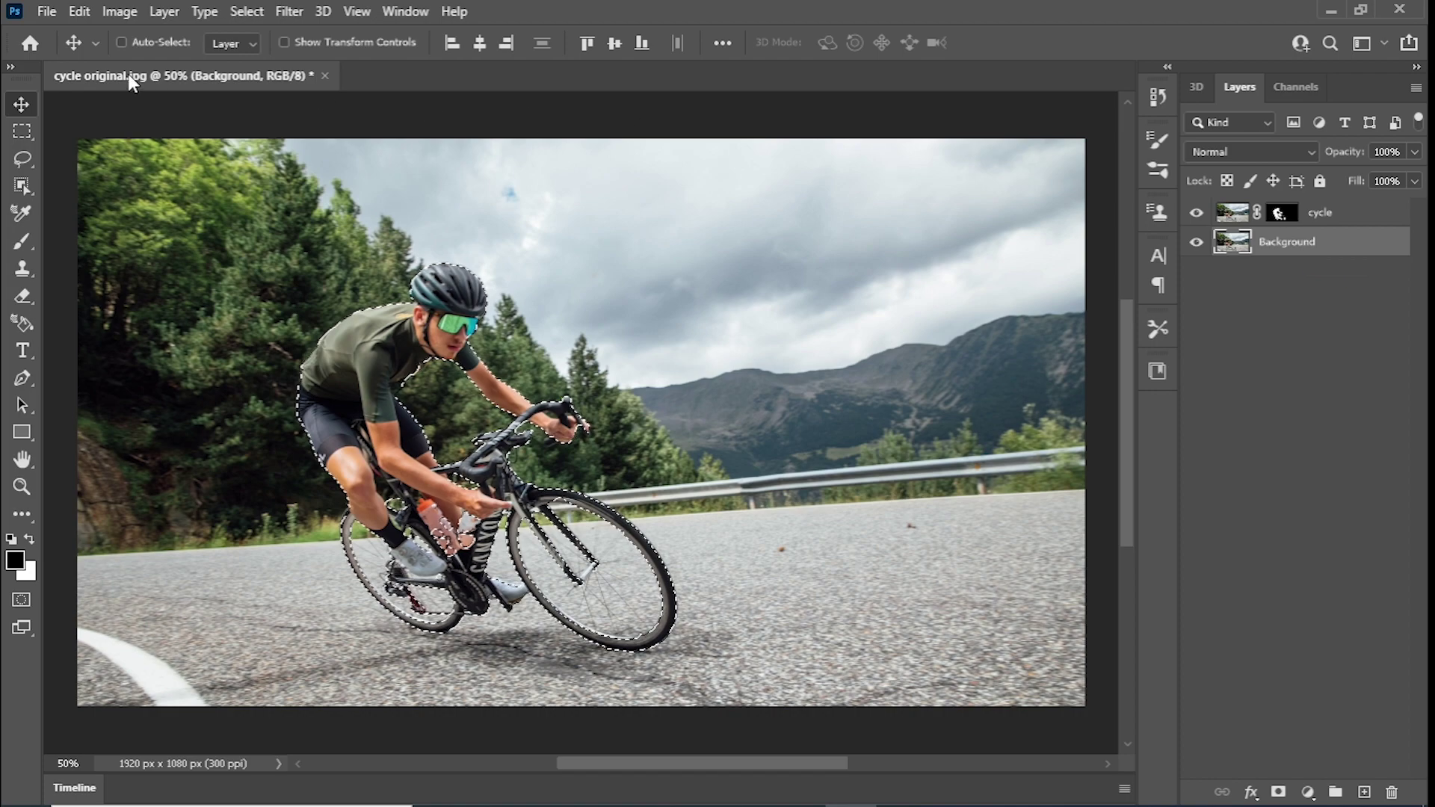
pyautogui.click(80, 11)
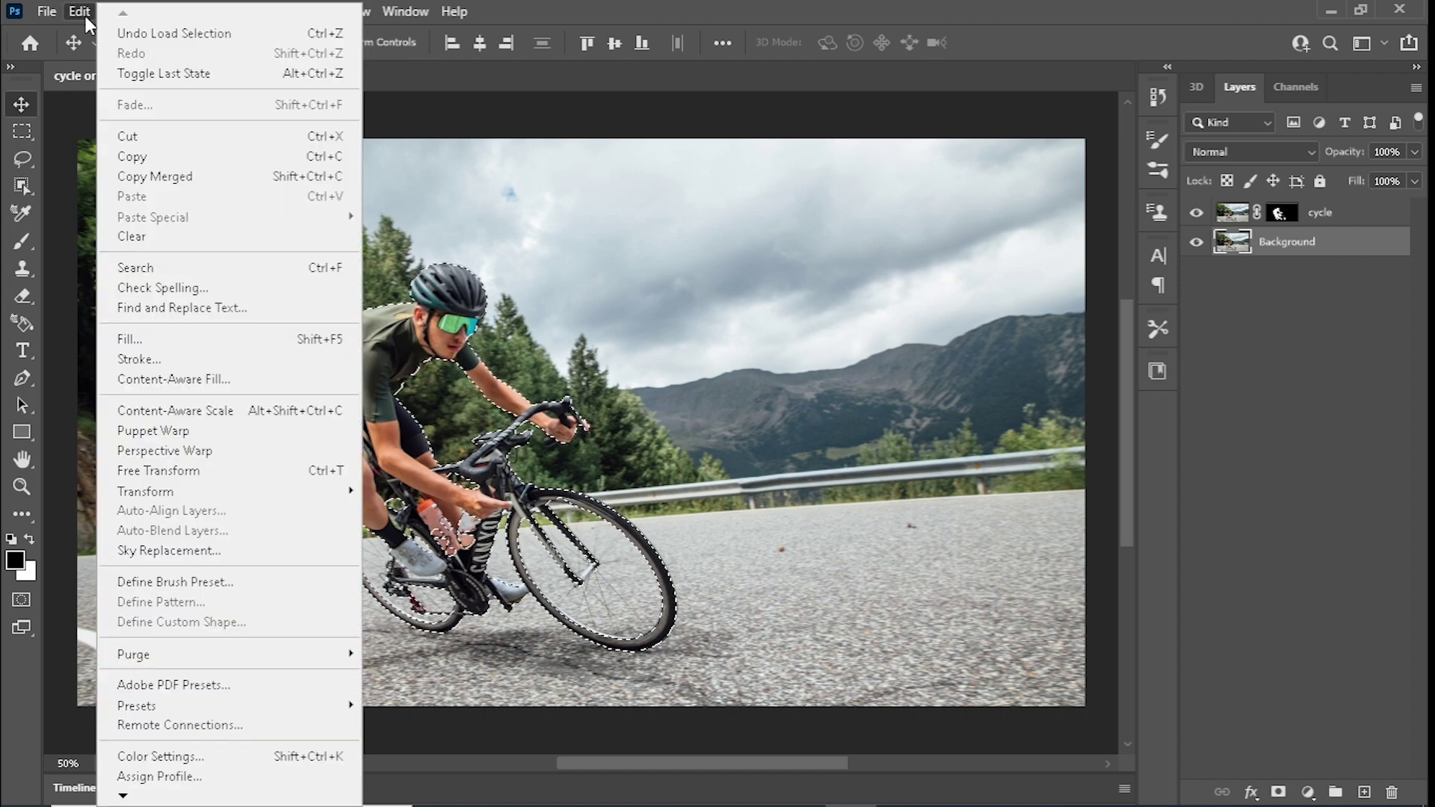
pyautogui.click(196, 343)
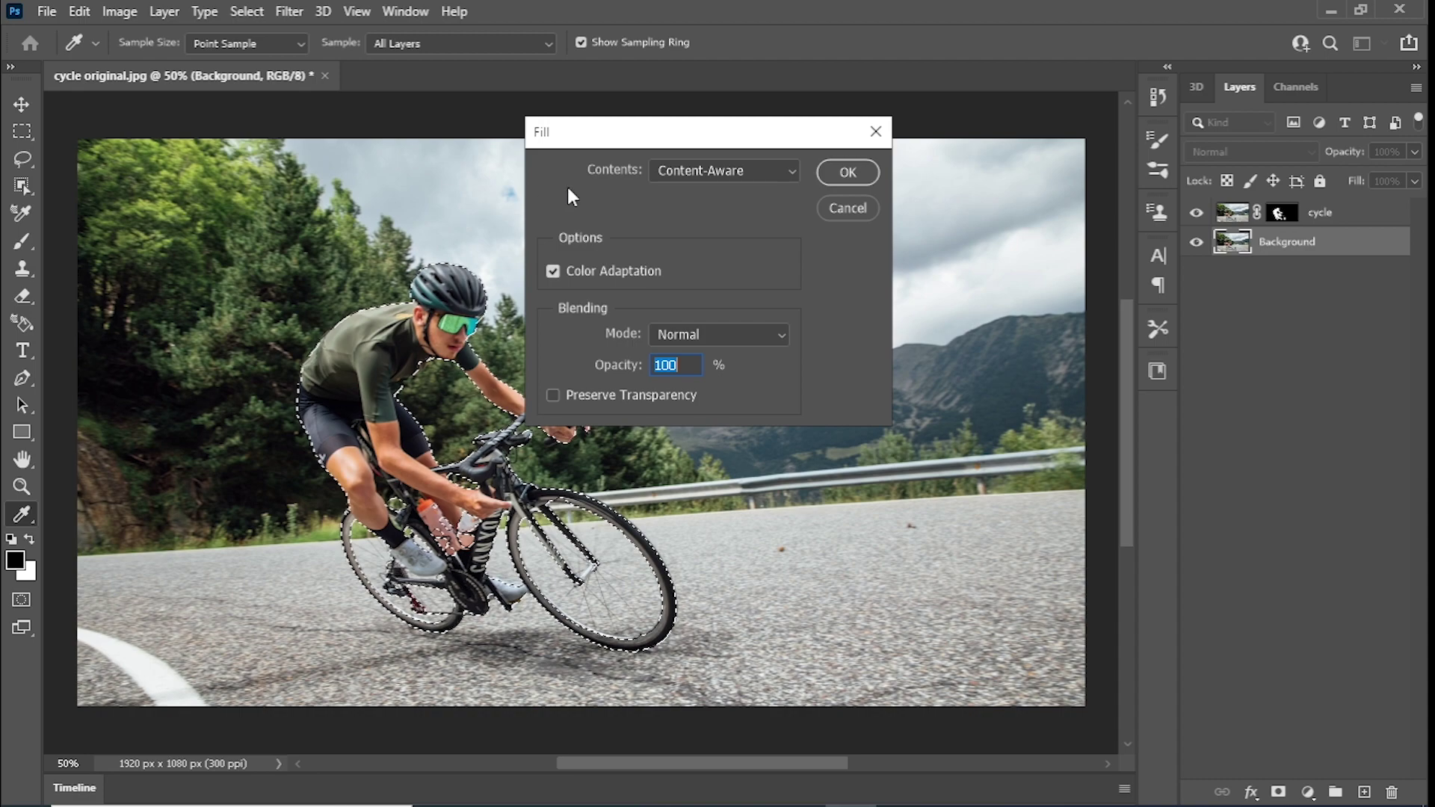
pyautogui.click(791, 170)
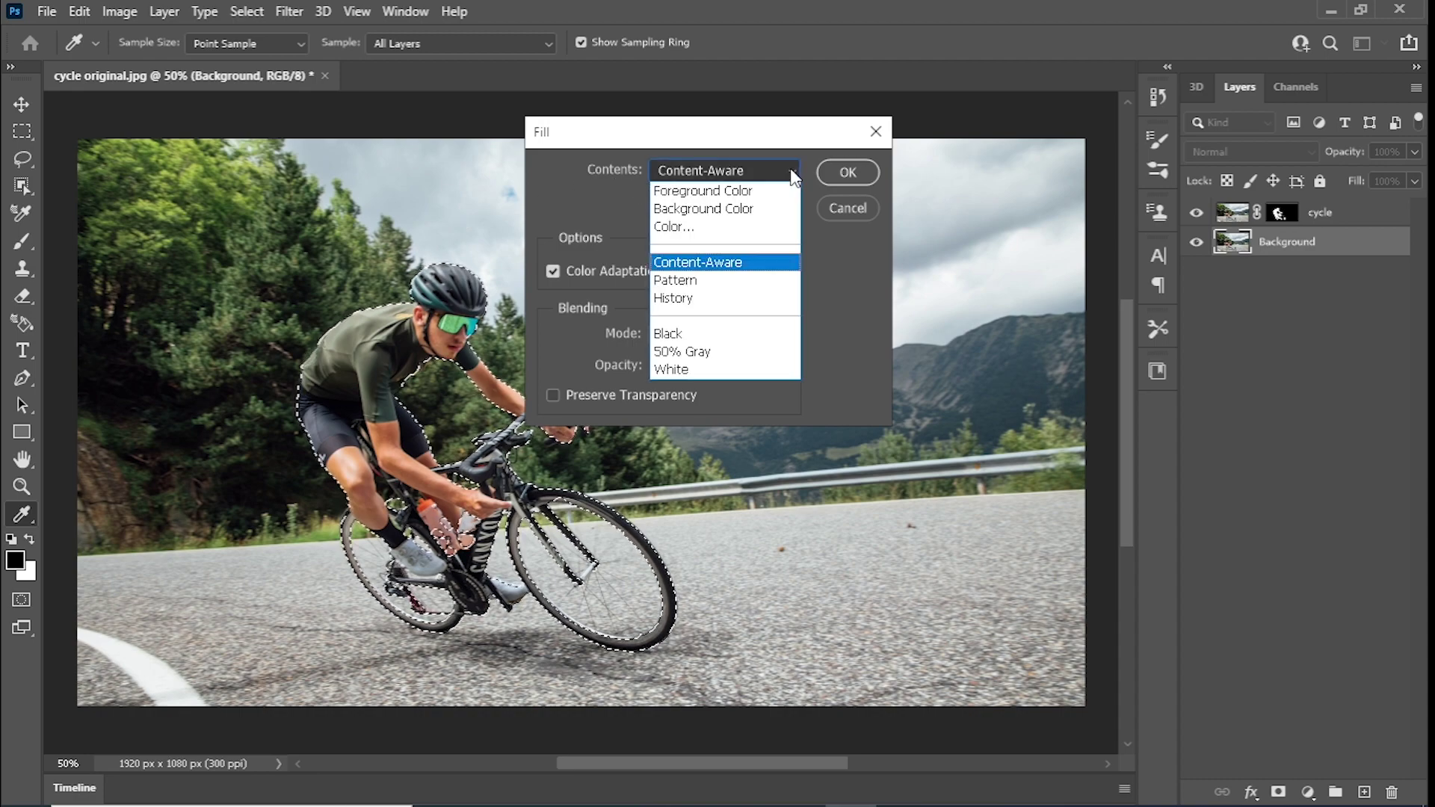
pyautogui.click(757, 263)
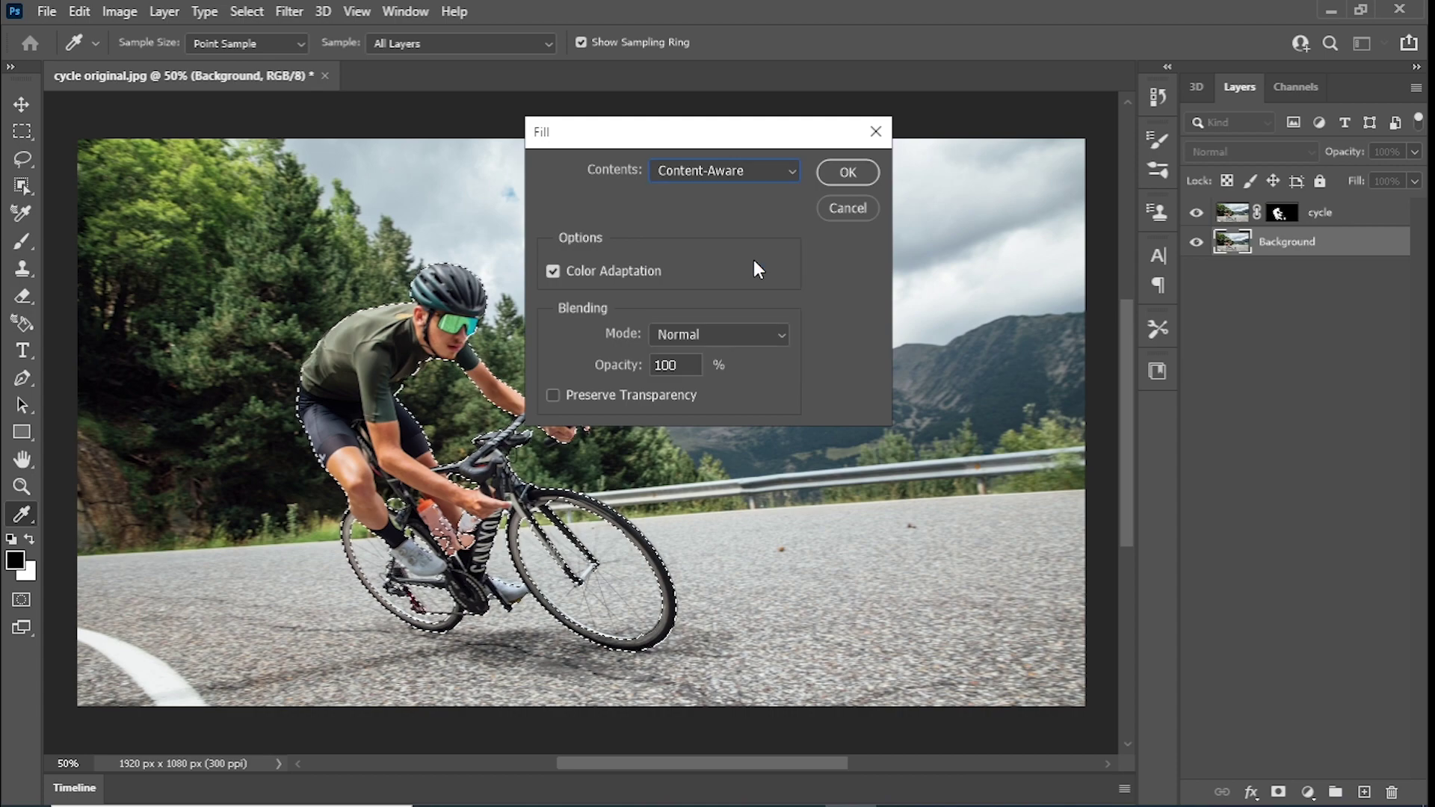
pyautogui.click(849, 172)
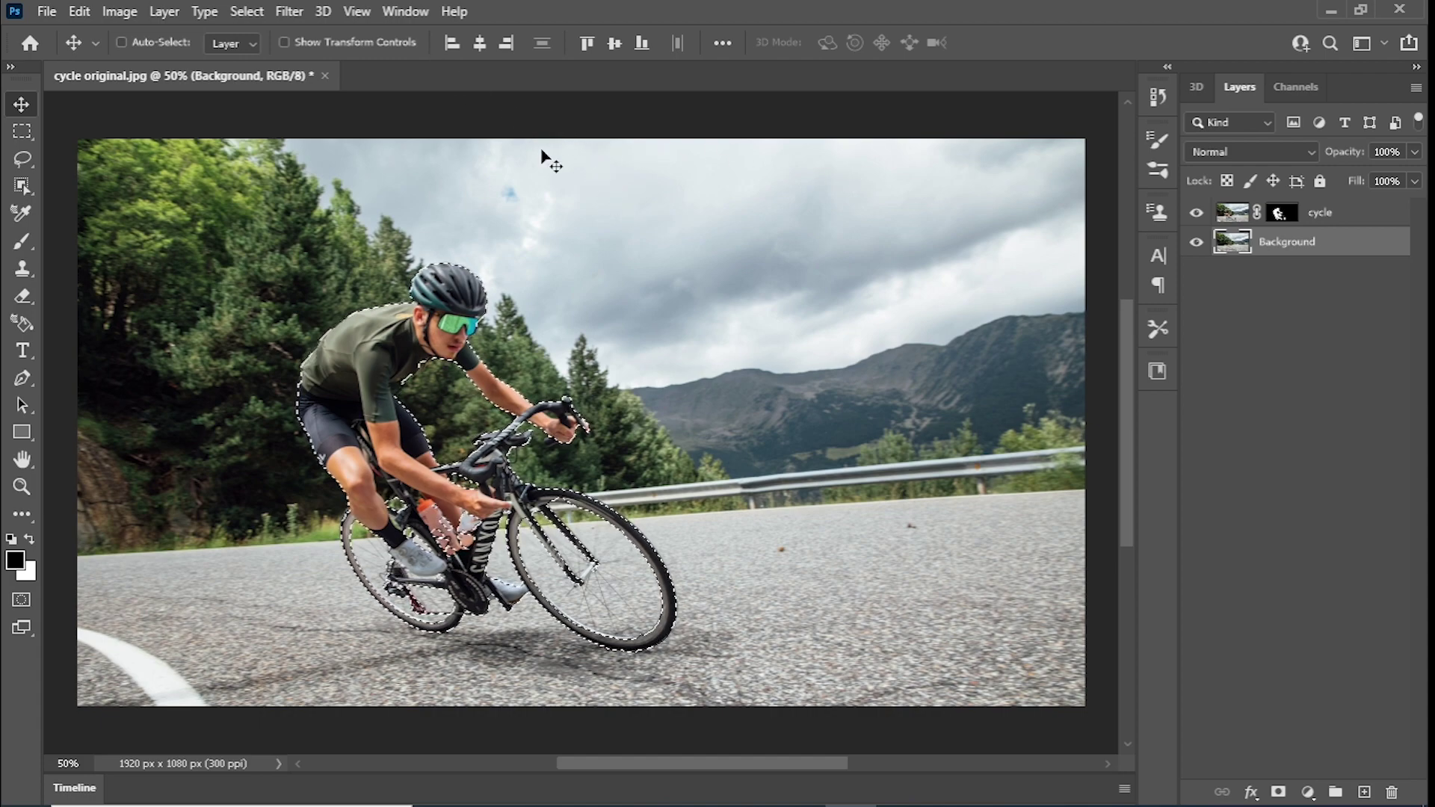
# Deselect, then toggle the cycle layer off and on to inspect the filled scenery
pyautogui.click(249, 12)
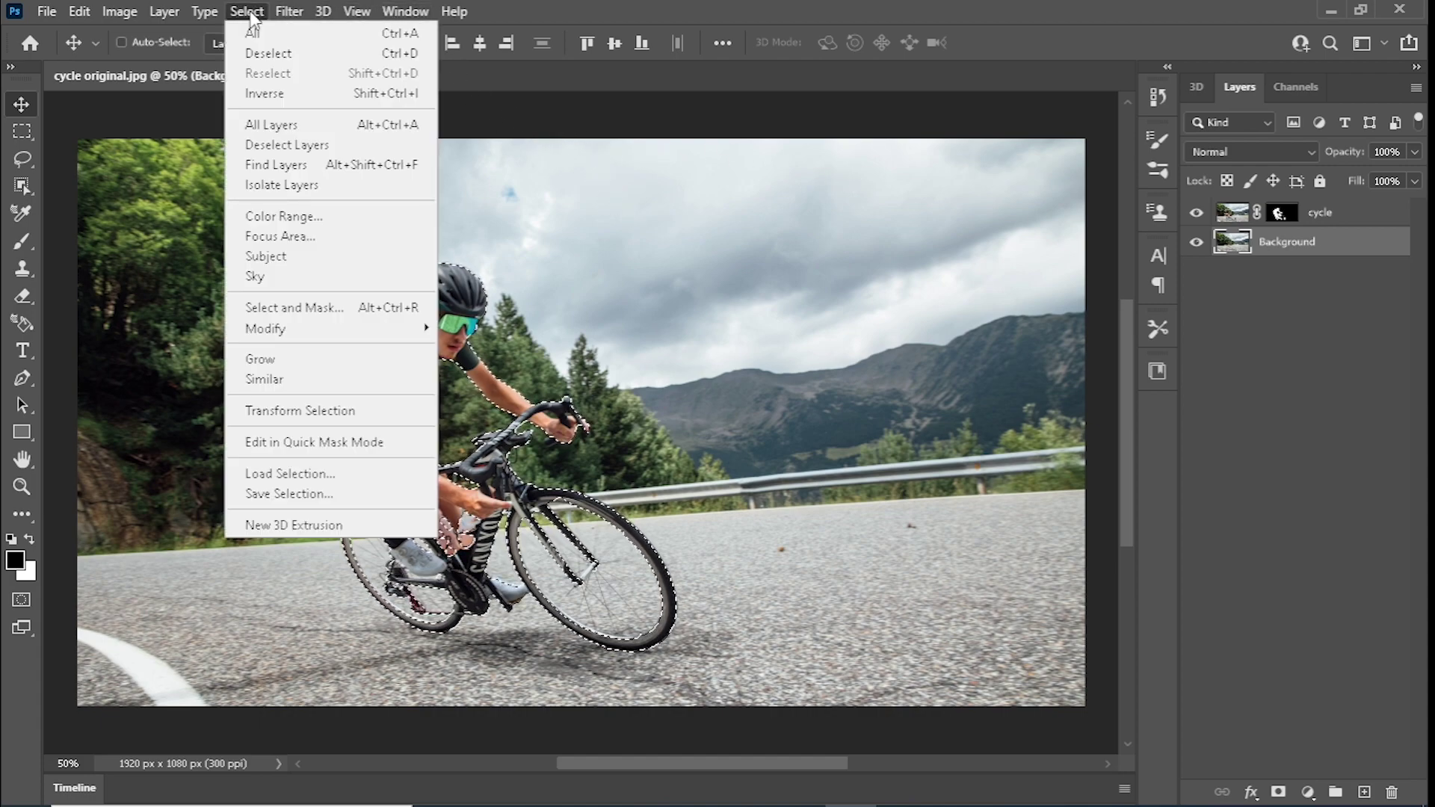
pyautogui.click(312, 58)
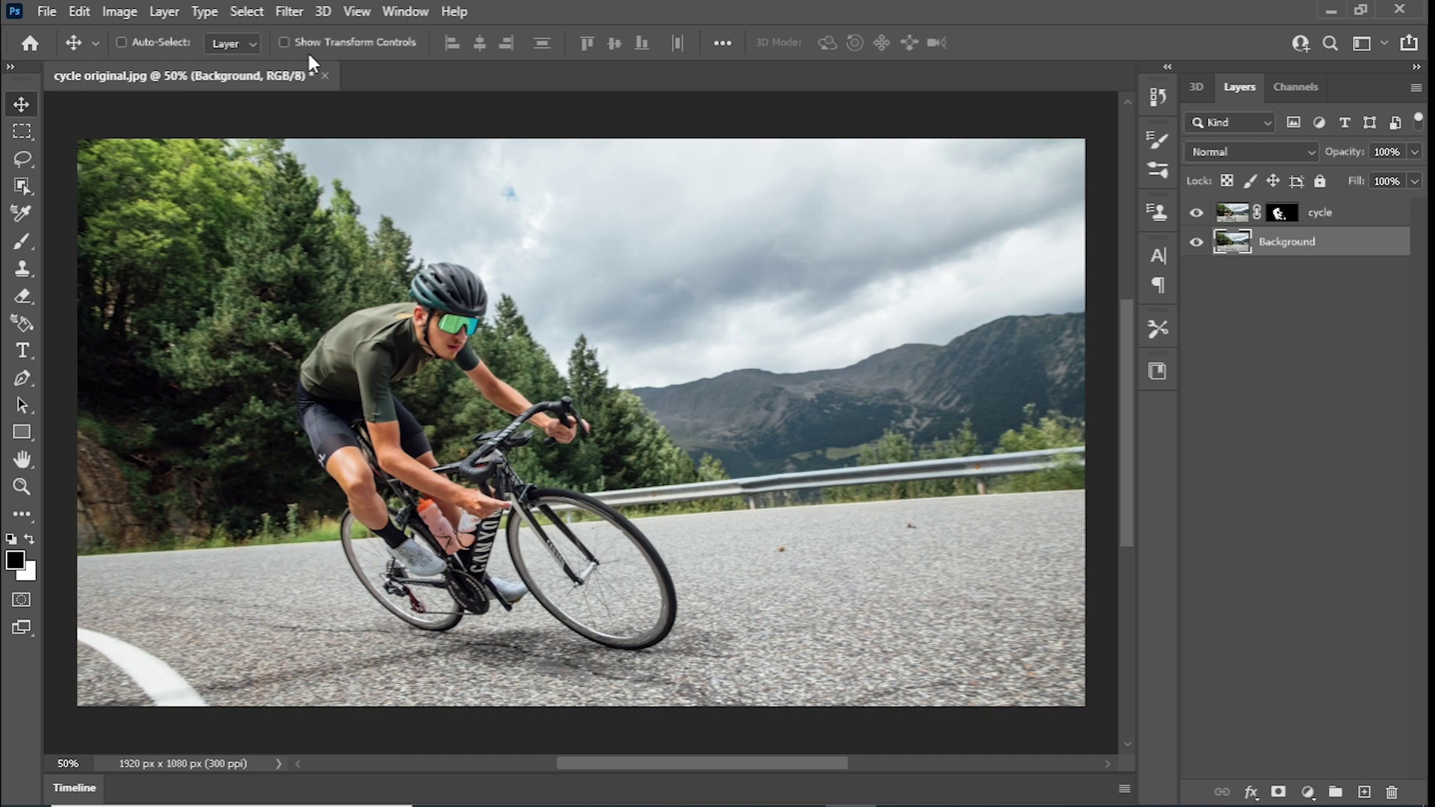
pyautogui.click(1197, 215)
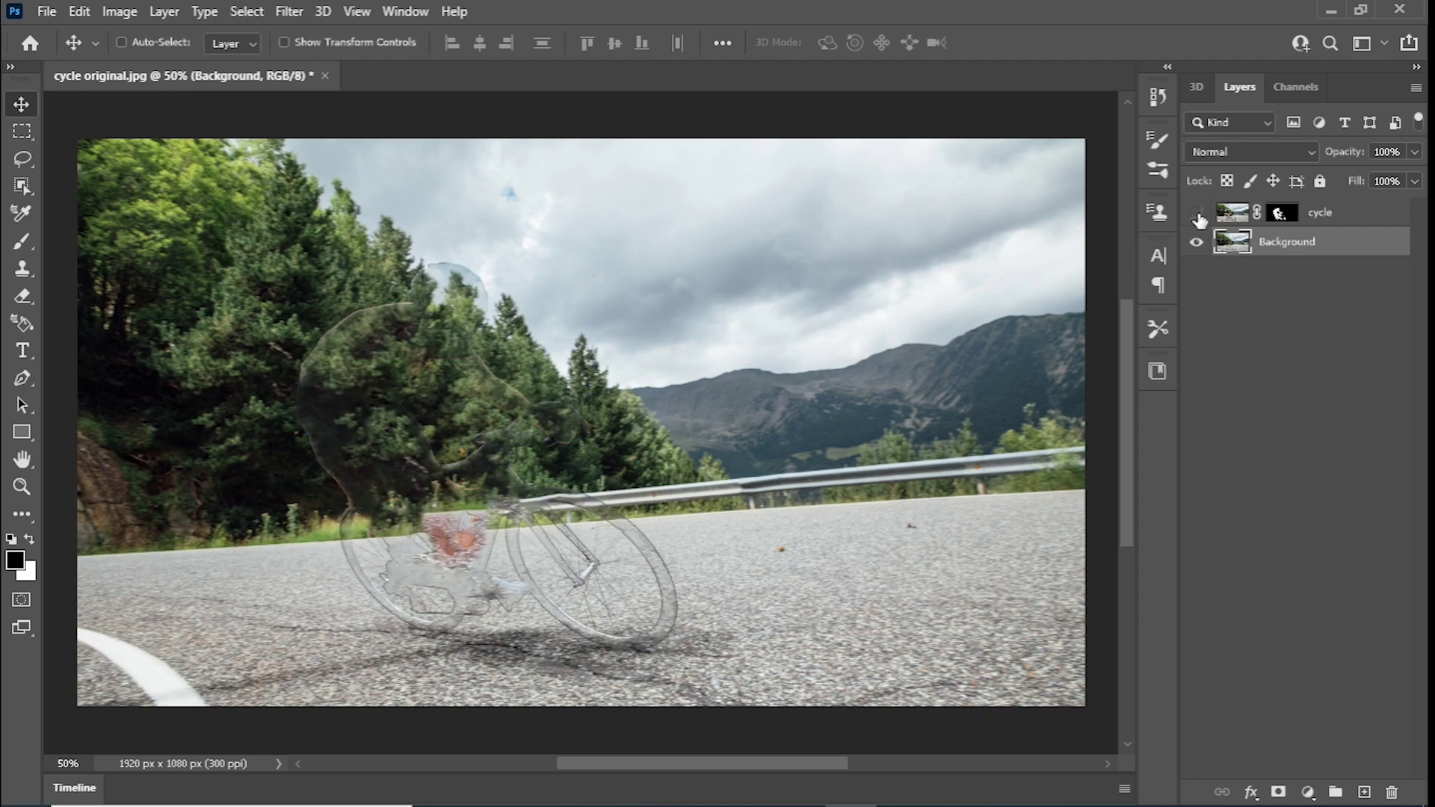
pyautogui.click(1198, 215)
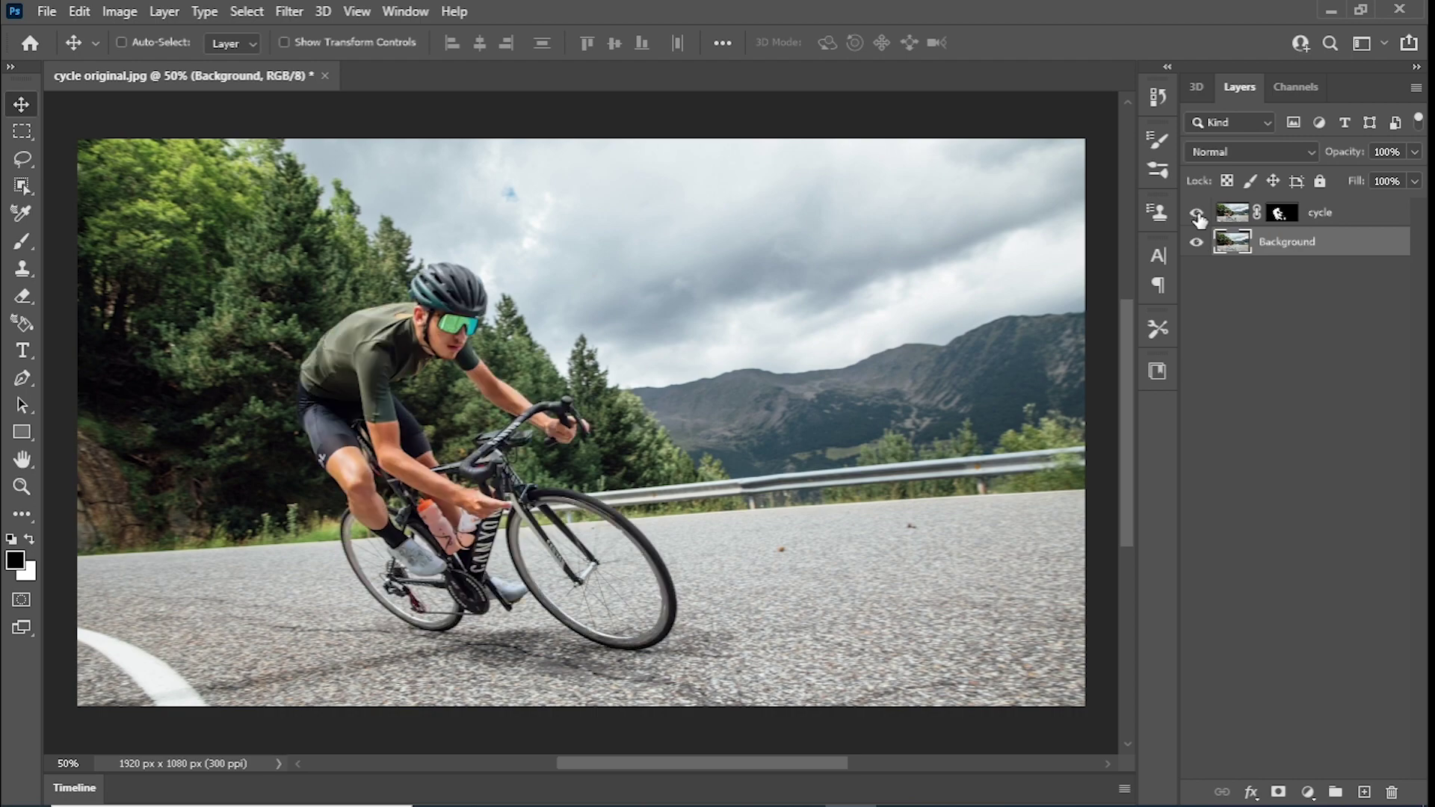
pyautogui.click(1198, 215)
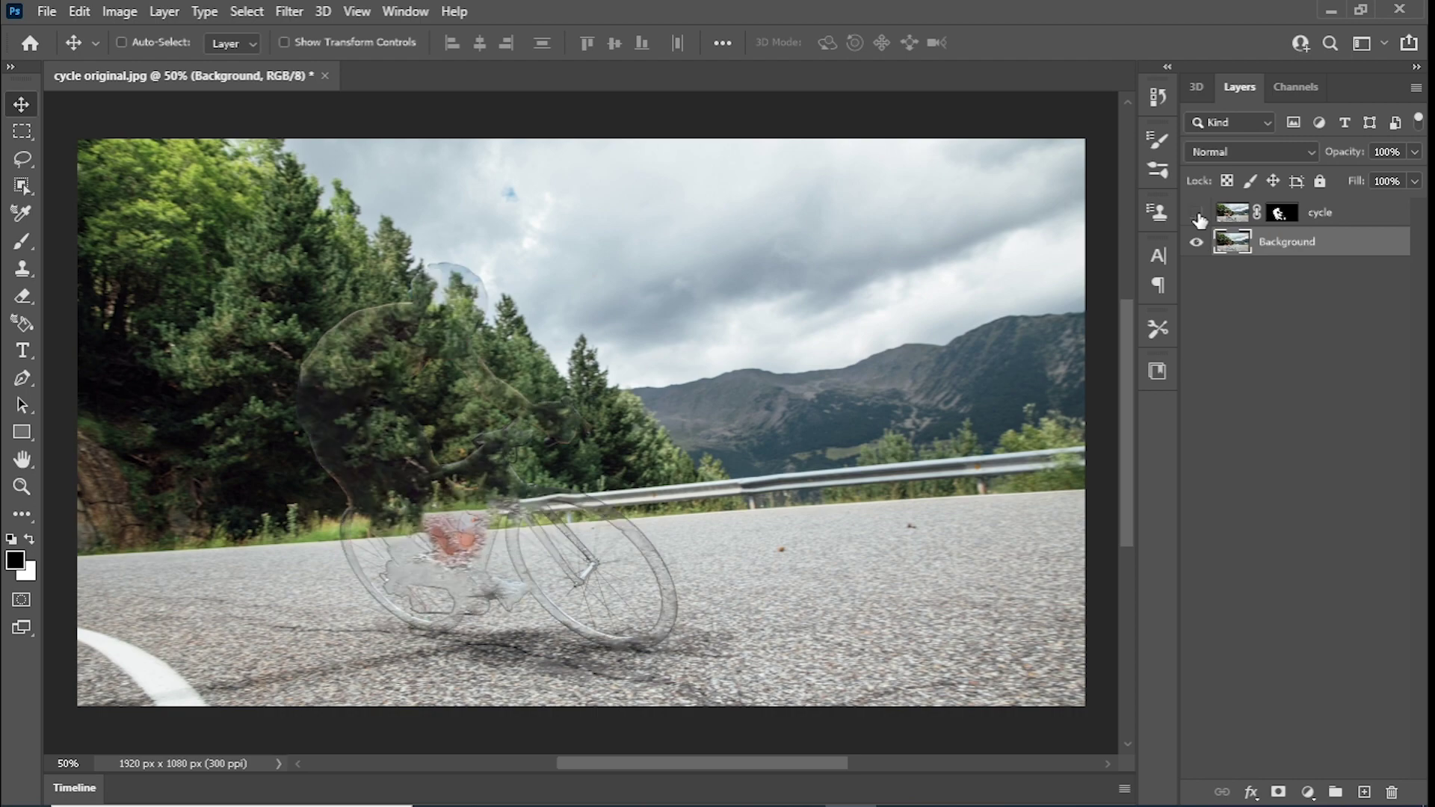
pyautogui.click(1198, 215)
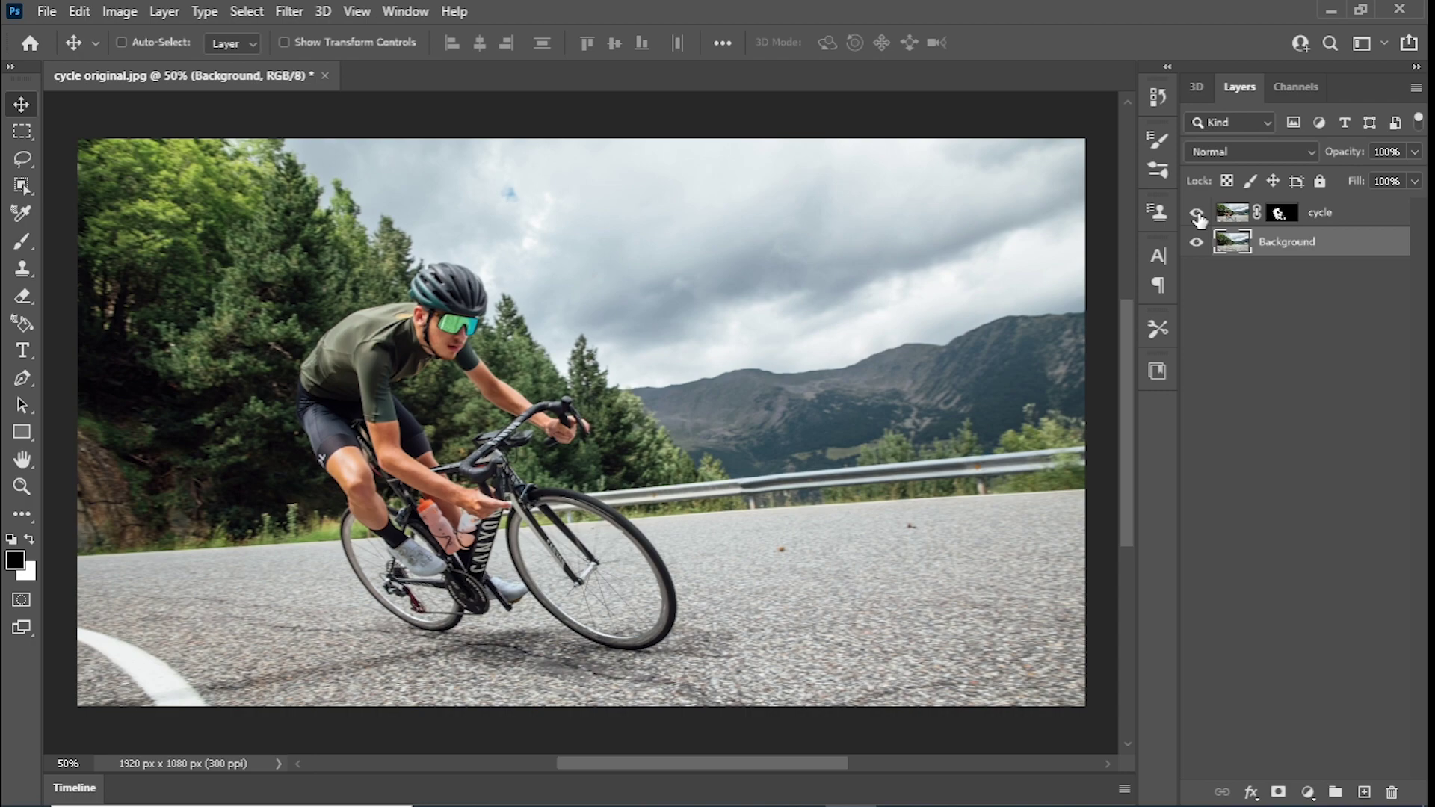
# Apply Motion Blur to Background with angle 17° and distance 33 pixels
pyautogui.click(289, 13)
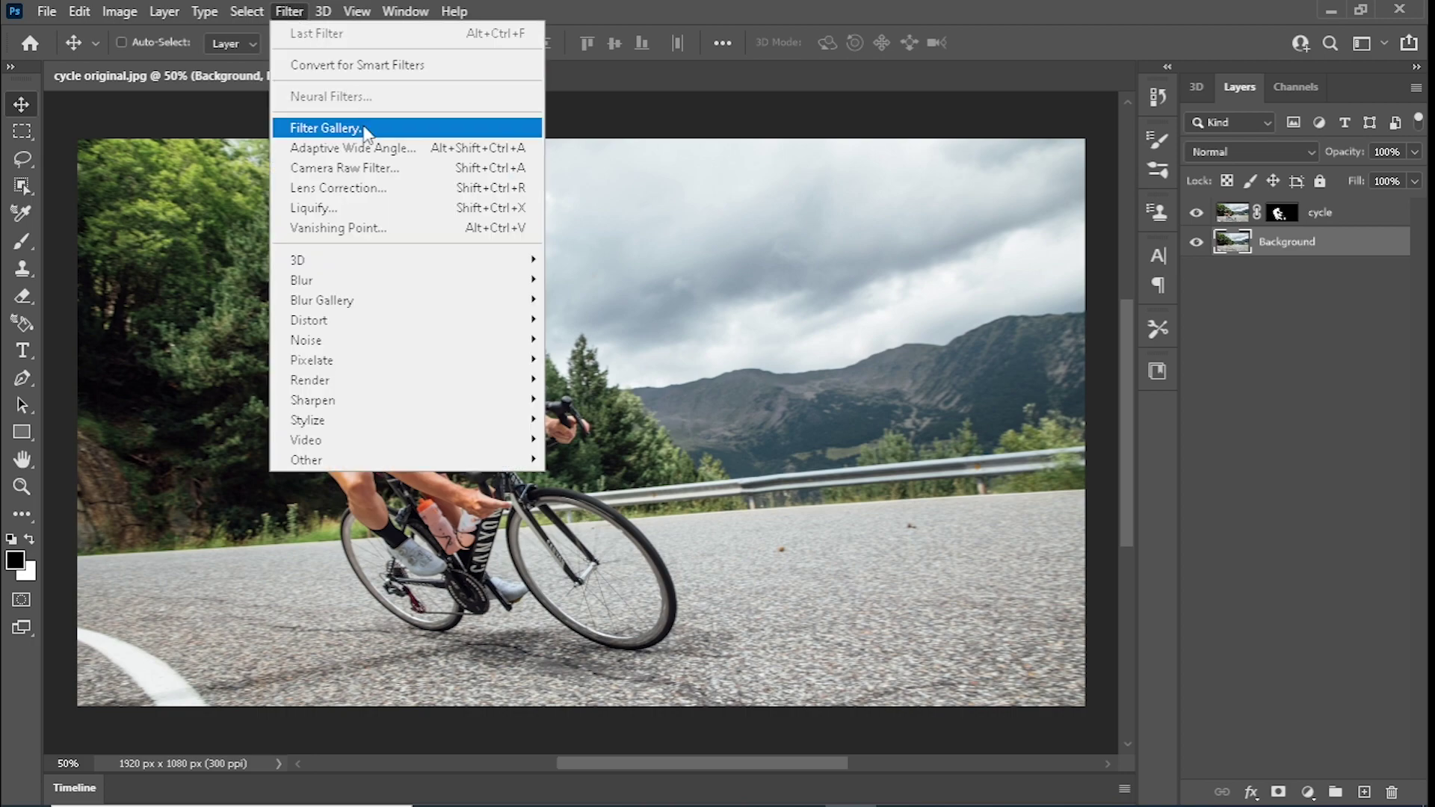
pyautogui.moveTo(404, 280)
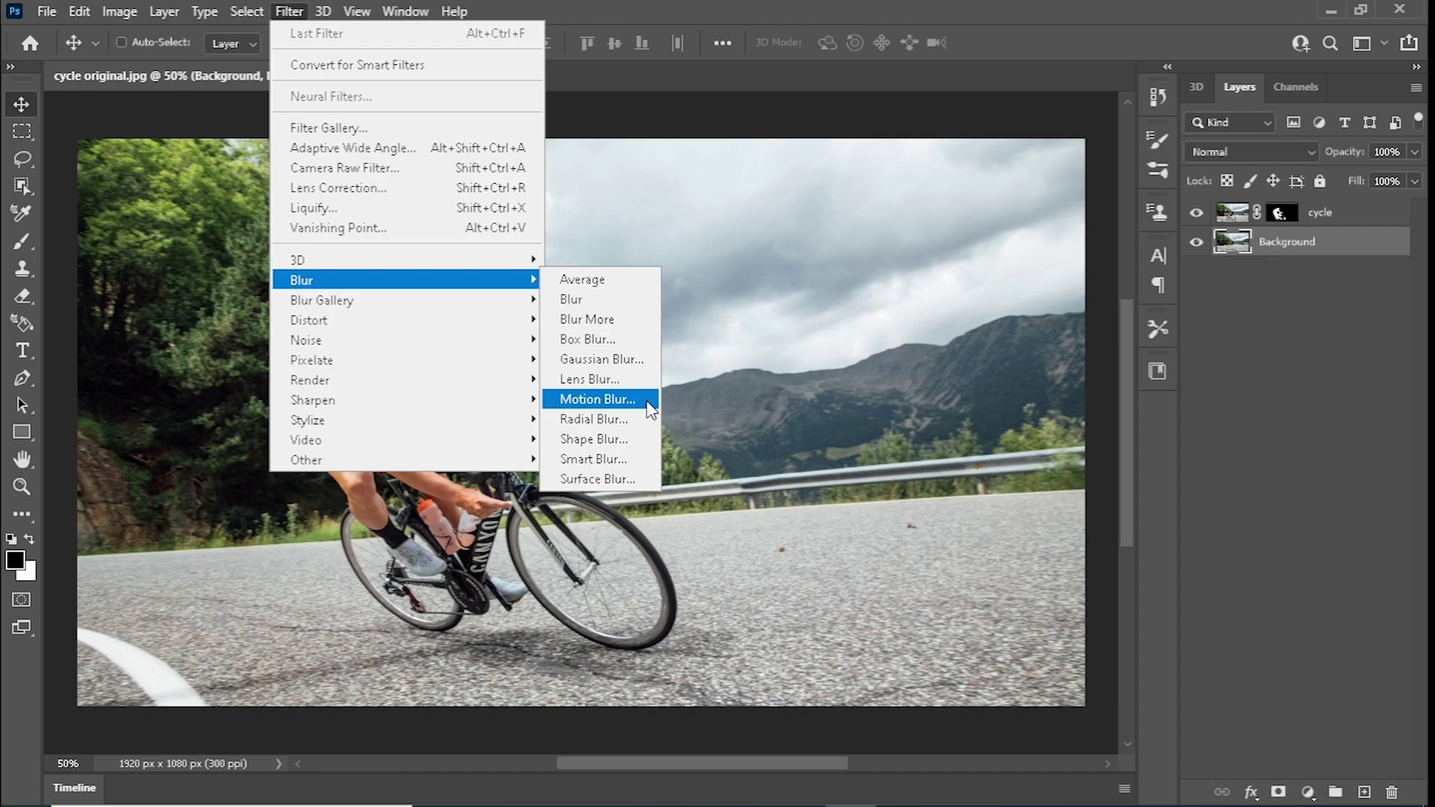
pyautogui.click(598, 399)
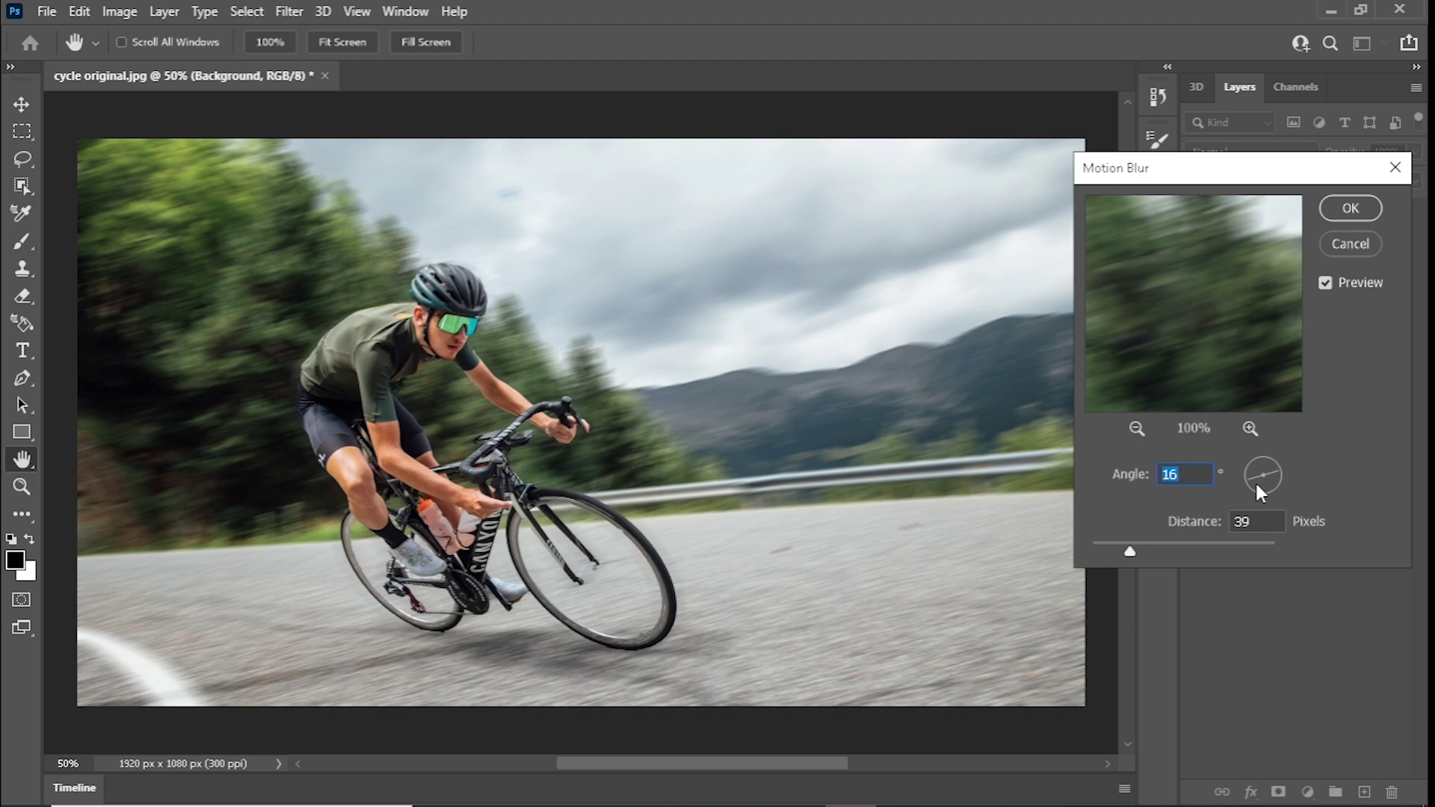
pyautogui.press('BackSpace')
pyautogui.write('5')
pyautogui.press('BackSpace')
pyautogui.write('2')
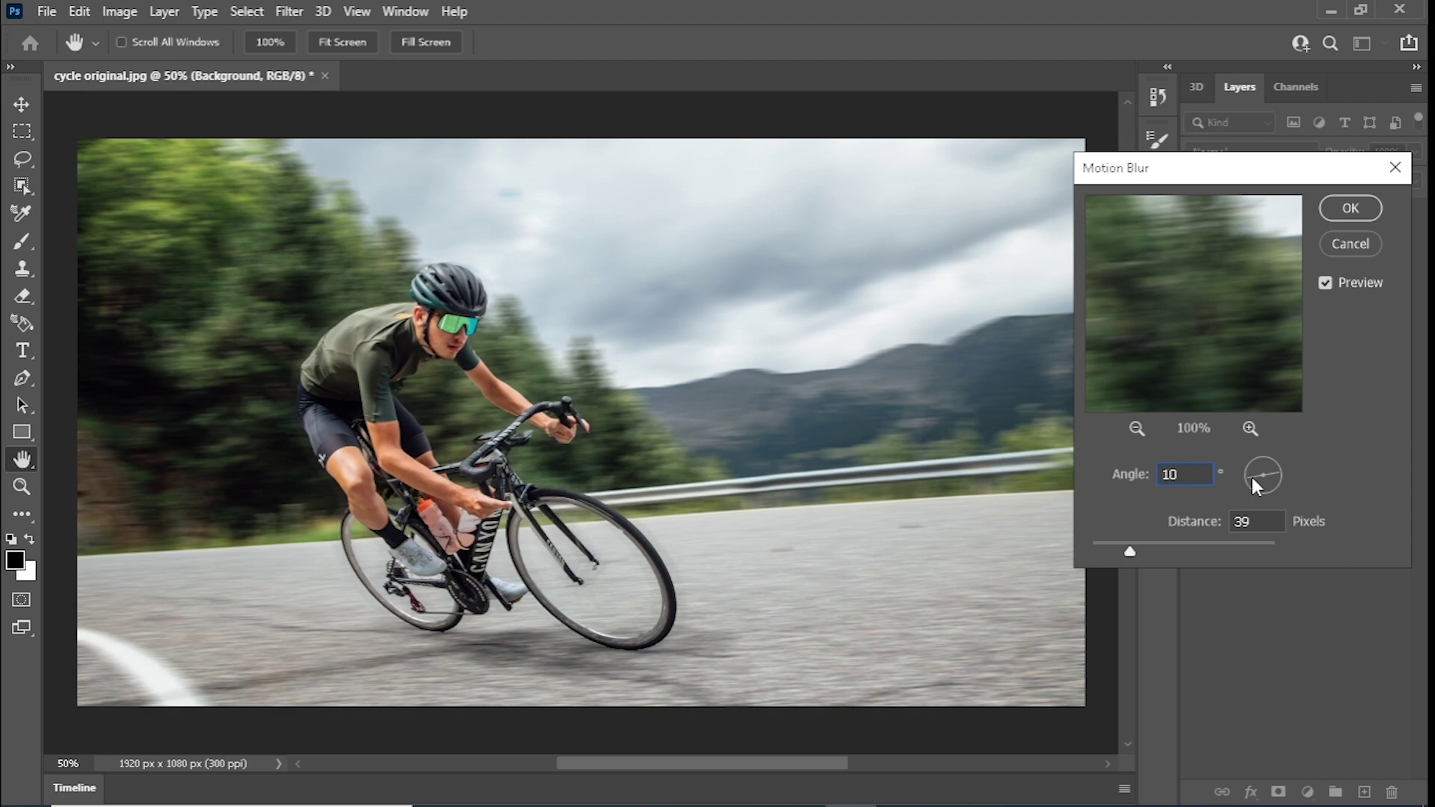
pyautogui.write('7')
pyautogui.moveTo(1253, 481); pyautogui.dragTo(1250, 479)
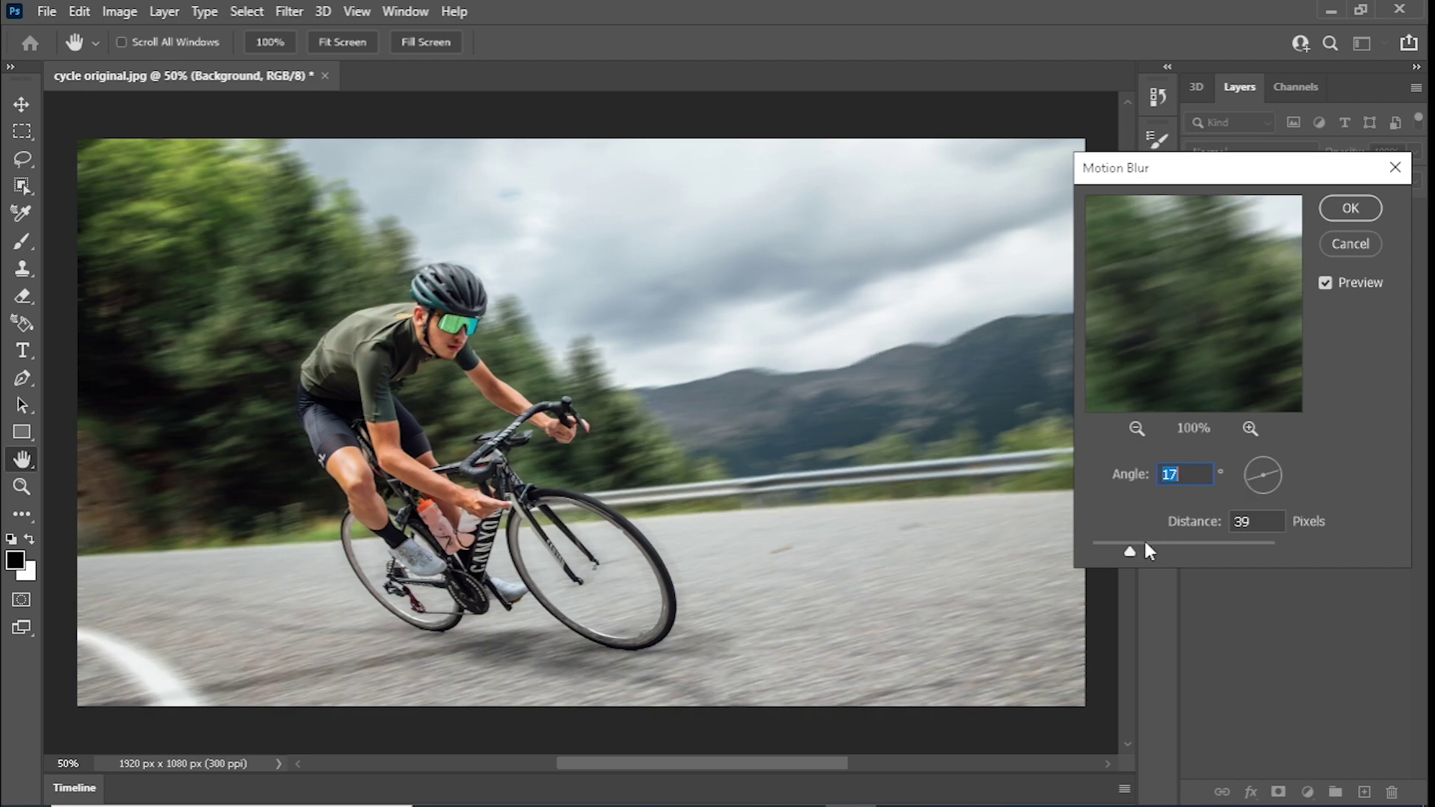
pyautogui.moveTo(1130, 552); pyautogui.dragTo(1125, 553)
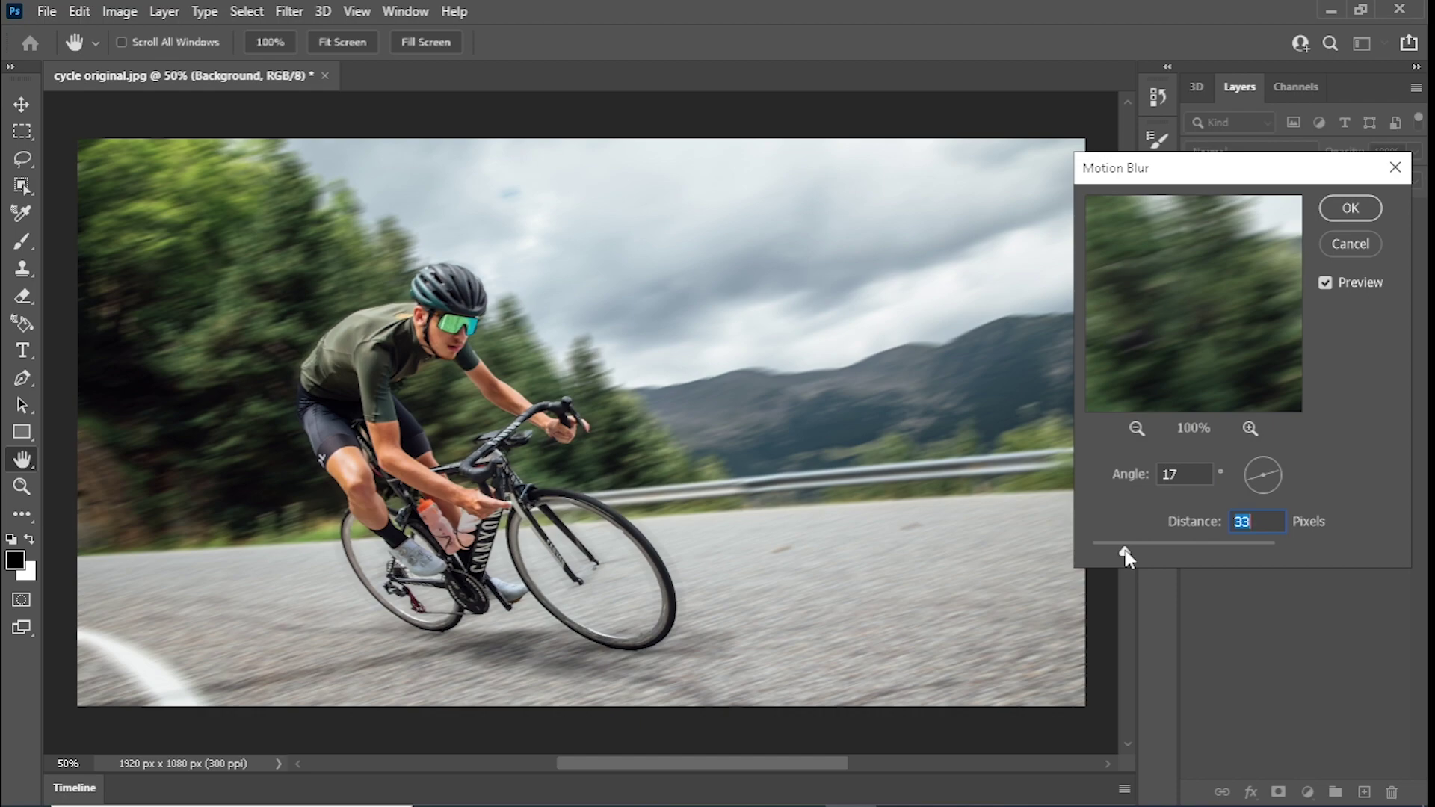
pyautogui.click(1359, 208)
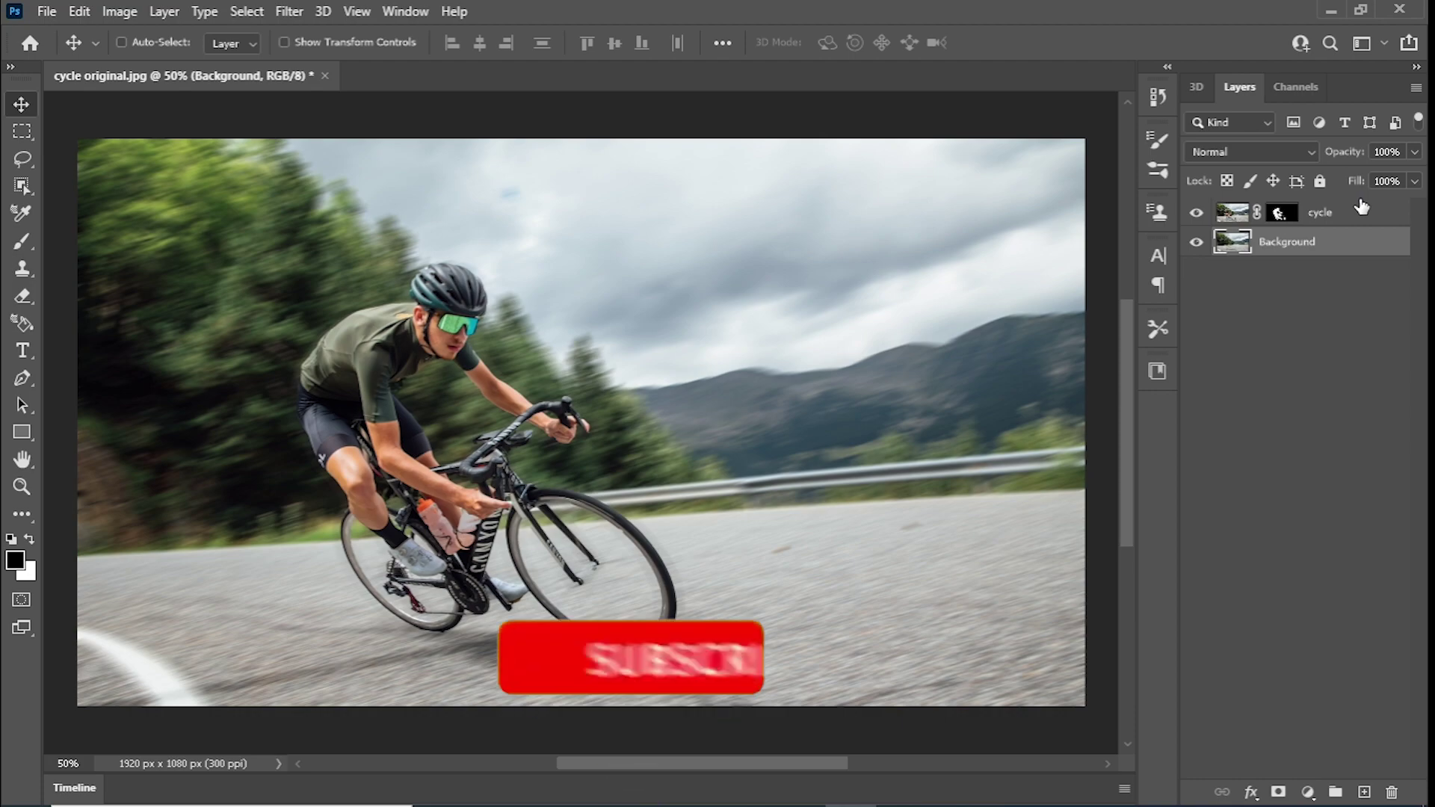